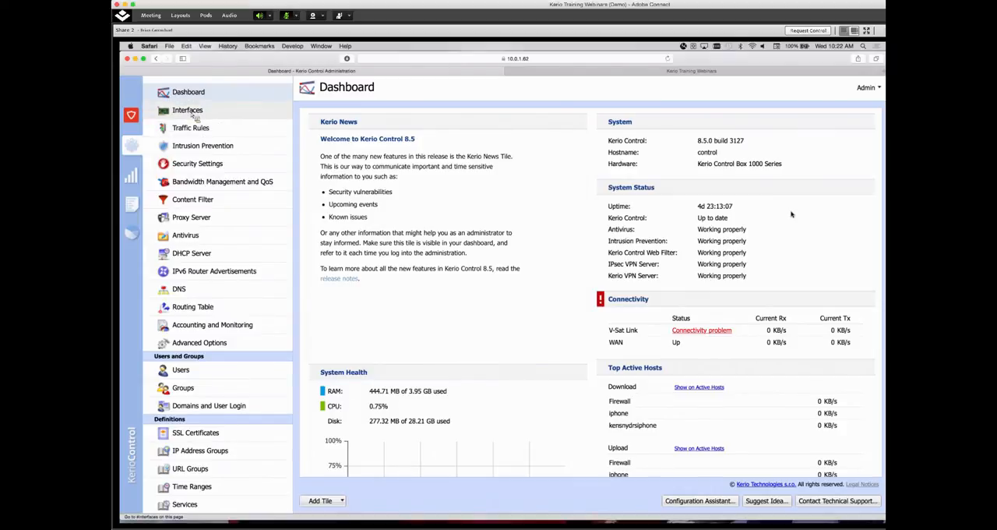
Review the firewall's interfaces, the Equipment entry in the IP address groups and the Equipment (Who) traffic rule
left_click(192, 113)
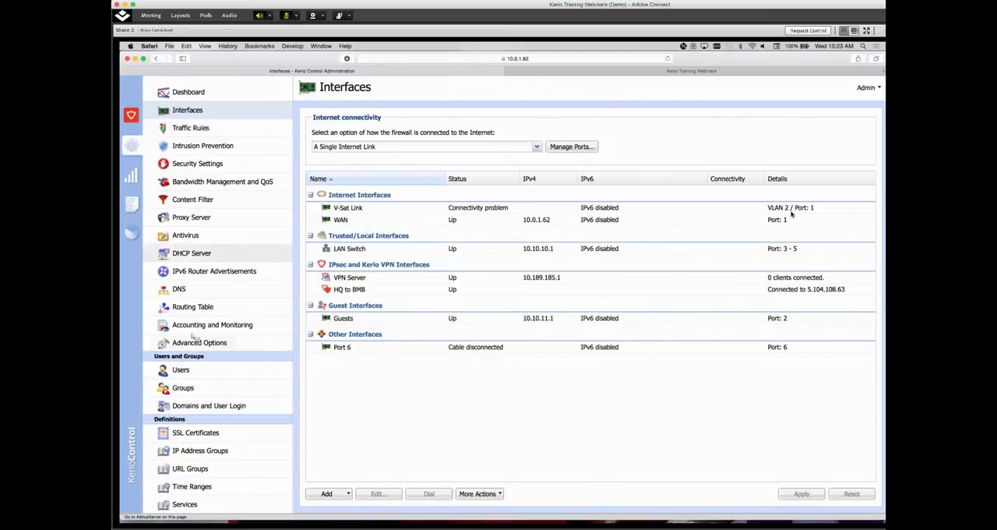
left_click(204, 449)
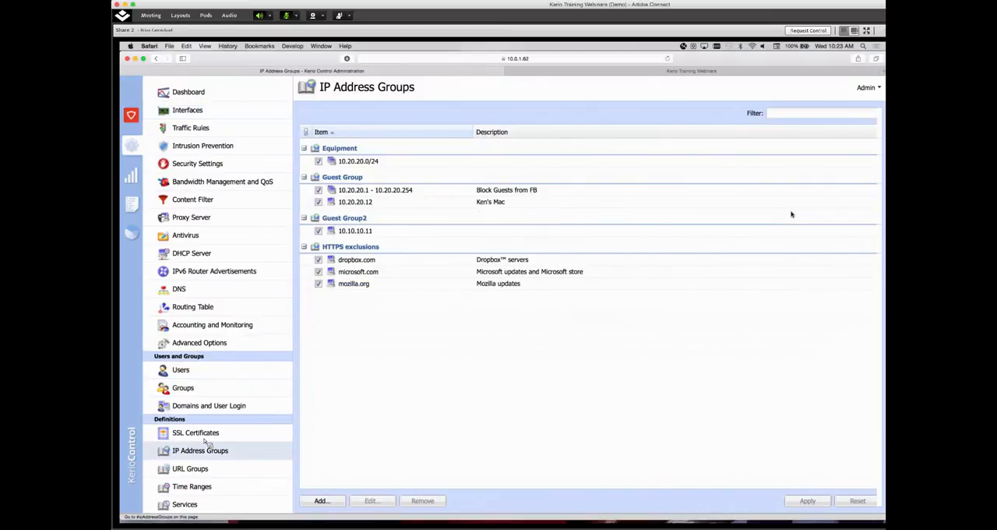
left_click(348, 163)
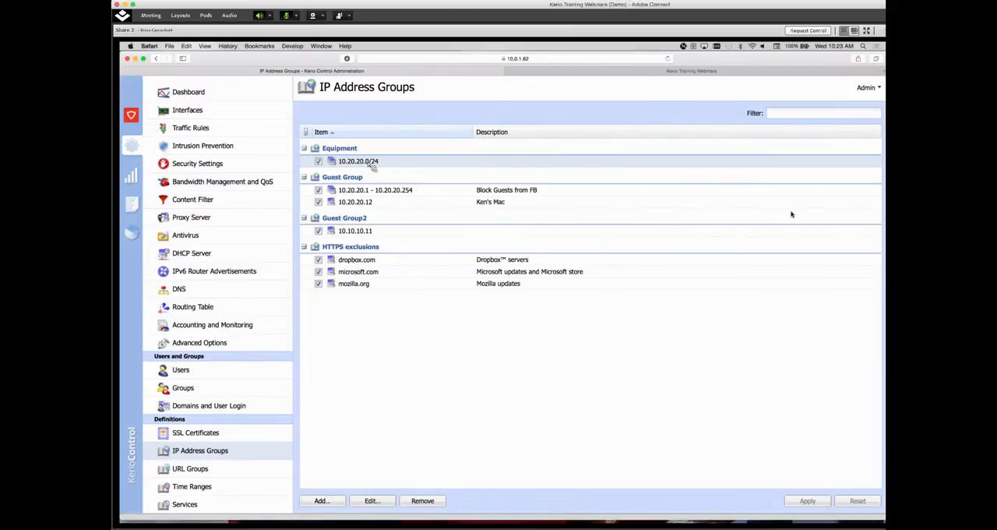
left_click(191, 128)
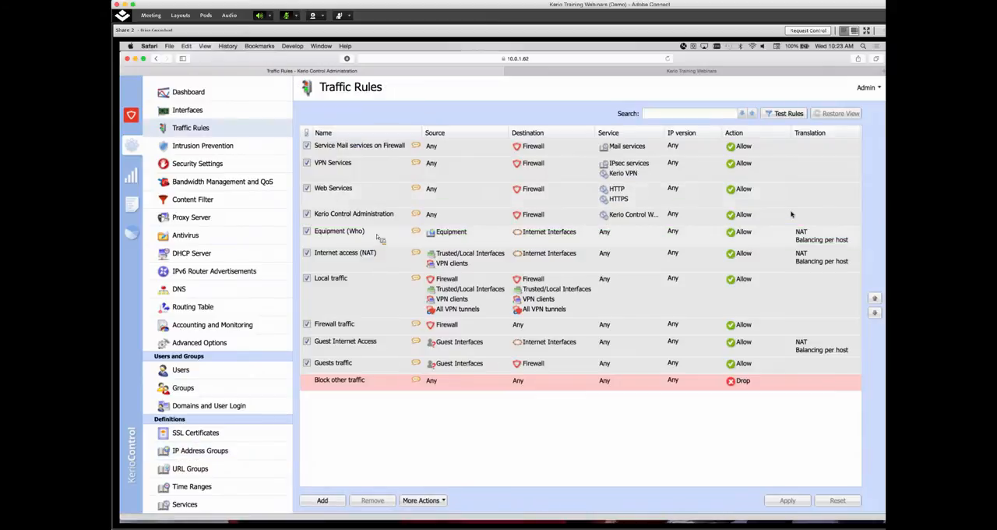
left_click(441, 241)
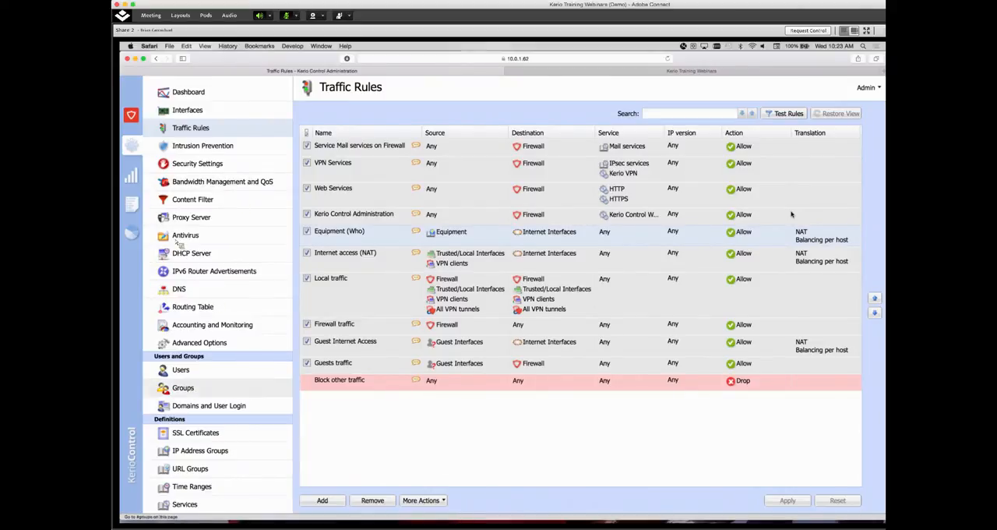
Review the Social Networking, Shopping and Gaming content rules and the Owners group in the local user database
left_click(251, 203)
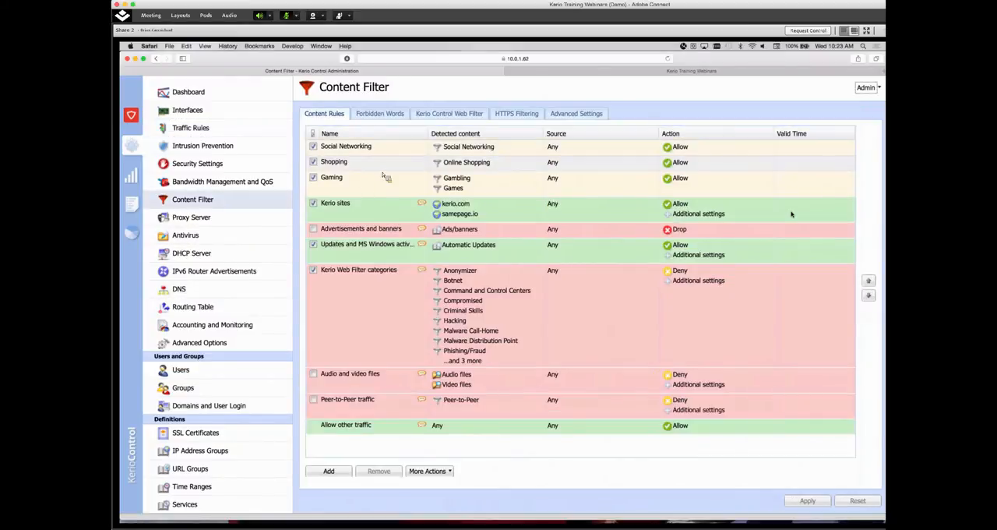
left_click(374, 160)
left_click(366, 190)
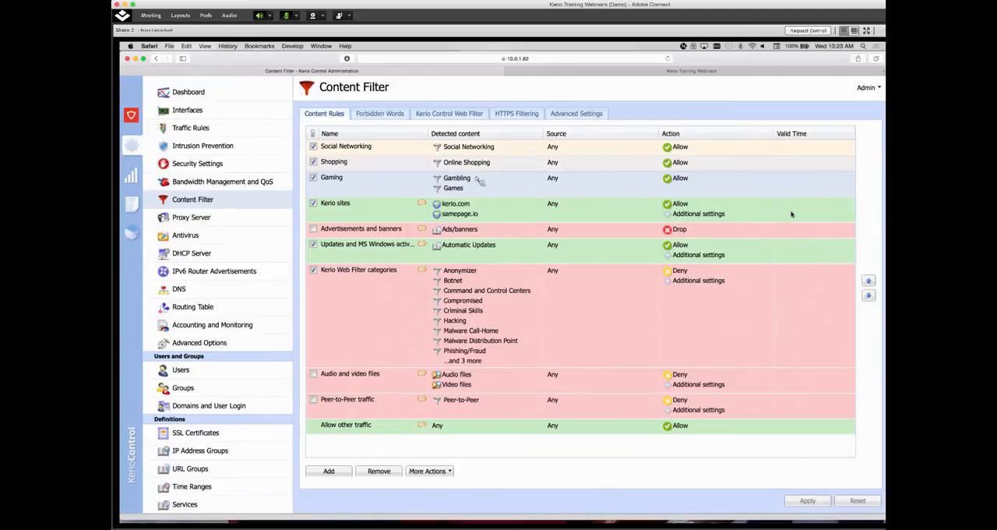
left_click(682, 150)
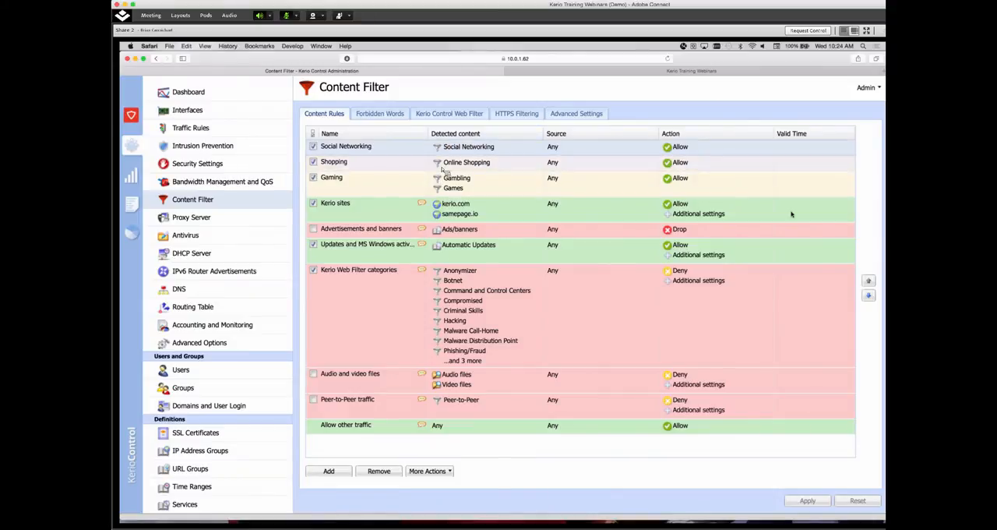
left_click(658, 164)
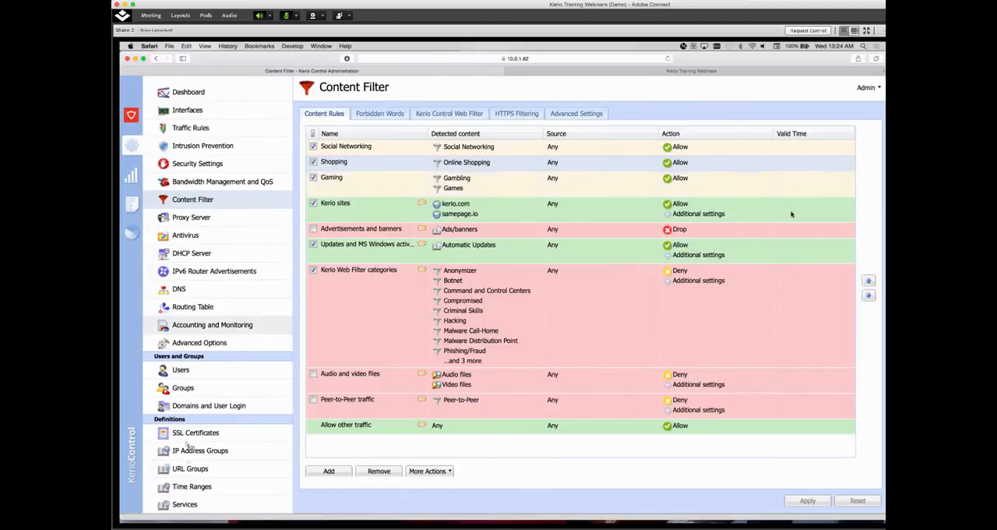
left_click(184, 387)
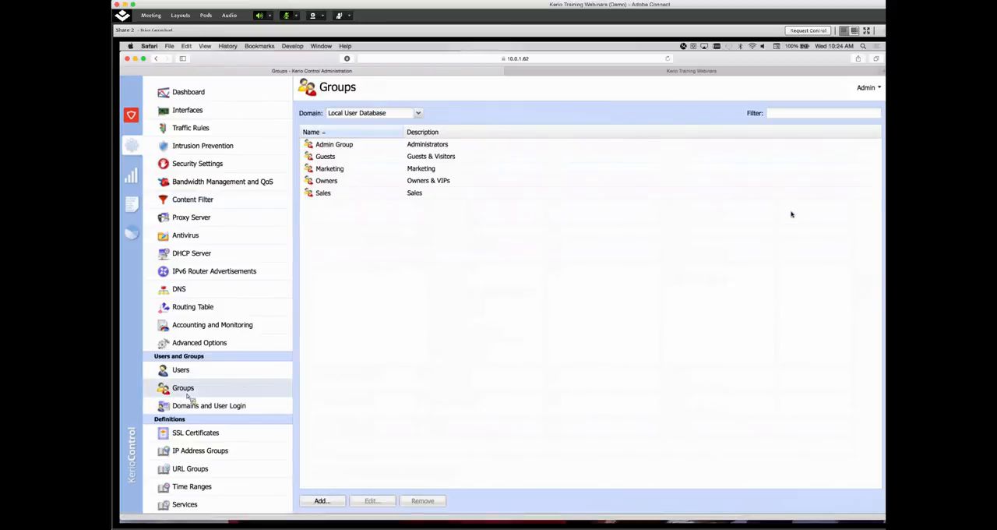
left_click(339, 183)
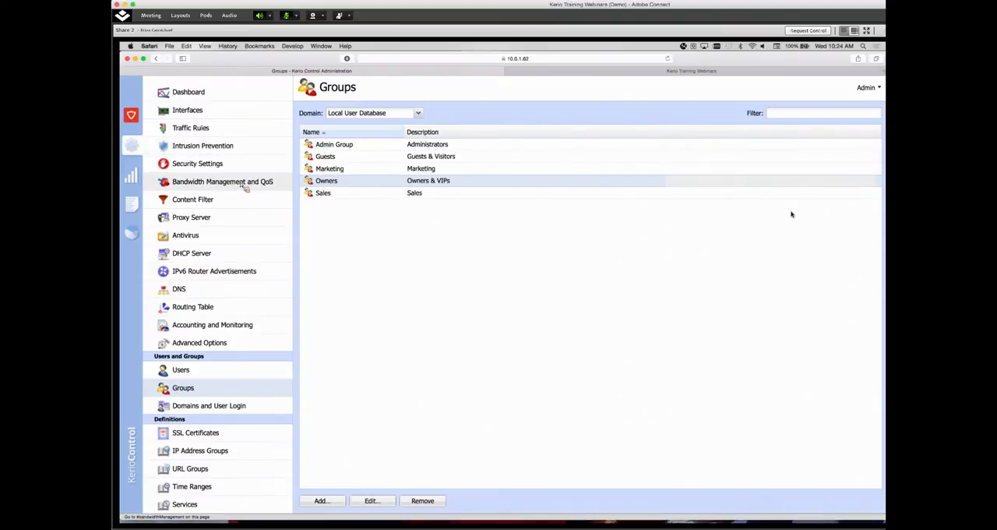
Add the Owners group as a traffic condition of the "Maritime example - VIPs" bandwidth management rule
left_click(241, 185)
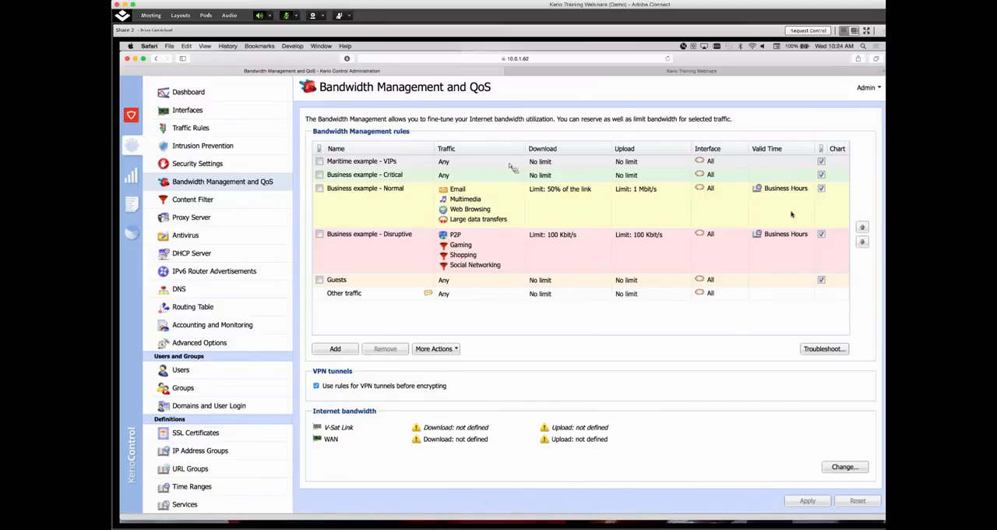
double_click(466, 165)
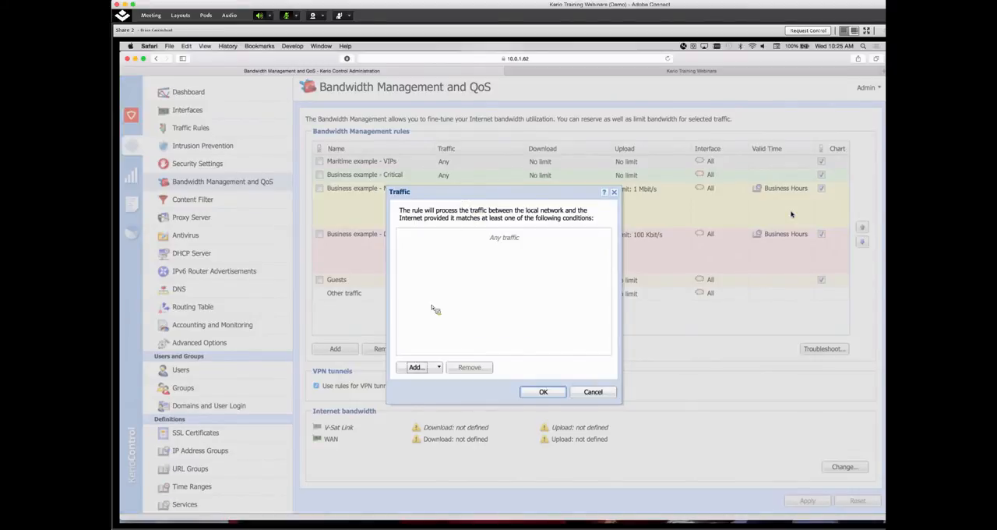
left_click(424, 369)
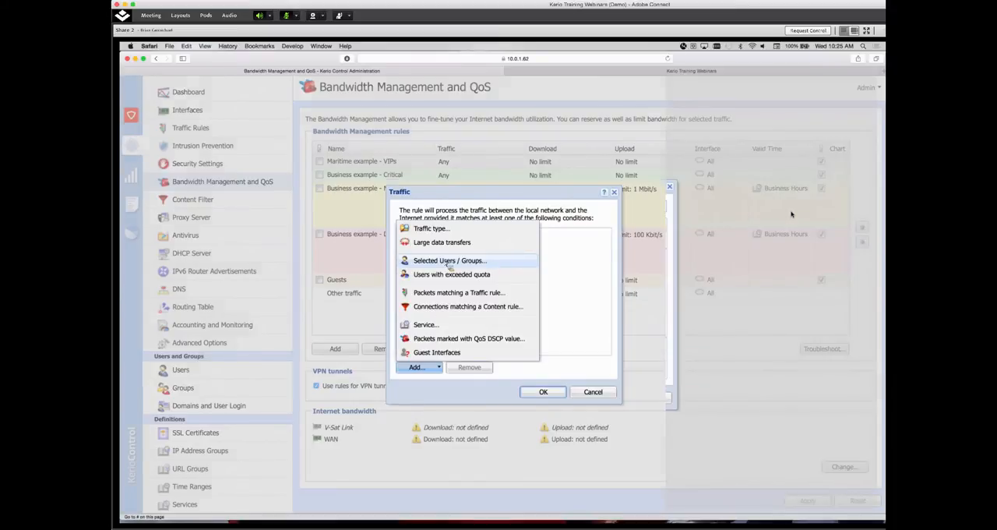
left_click(450, 261)
scroll(419, 308, "down", 2)
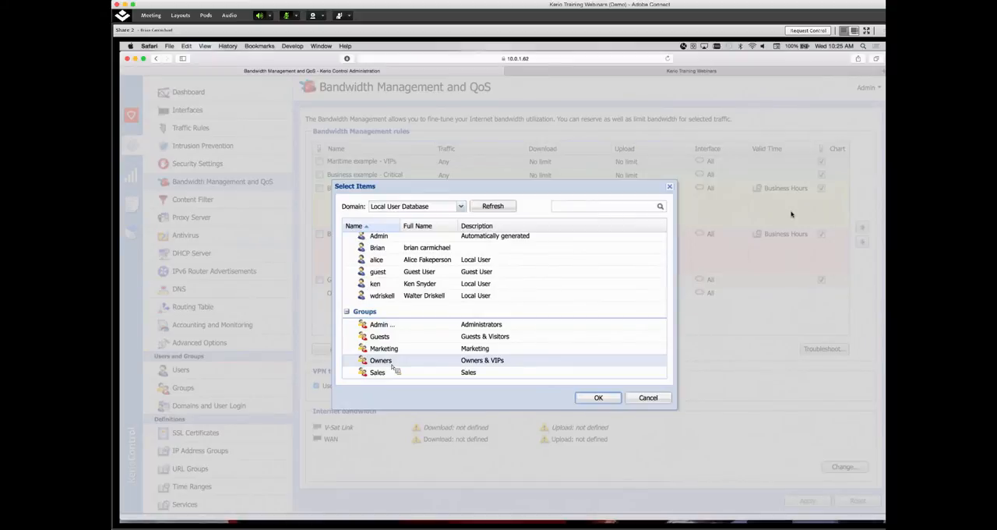
double_click(393, 364)
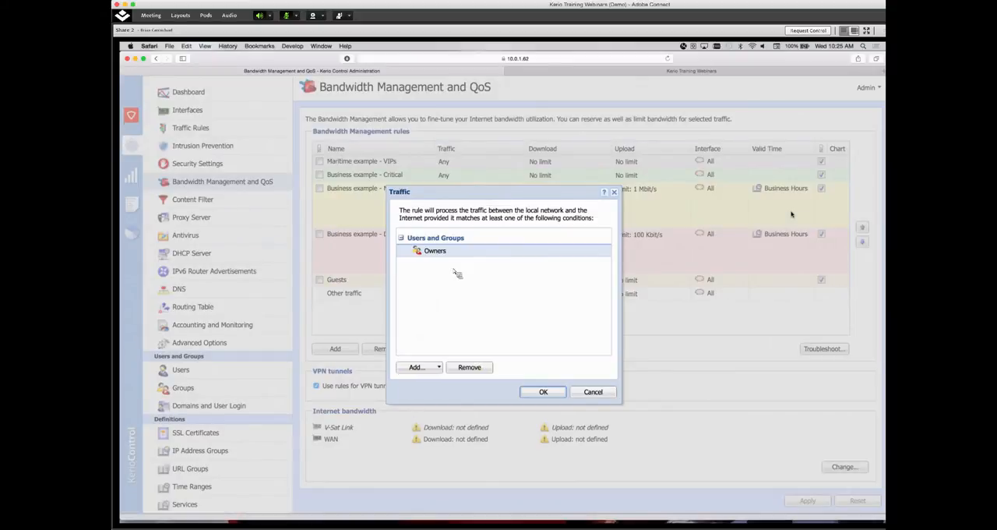
Add packets matching the Equipment (Who) traffic rule as a second condition of the VIPs rule and accept the traffic conditions
left_click(416, 367)
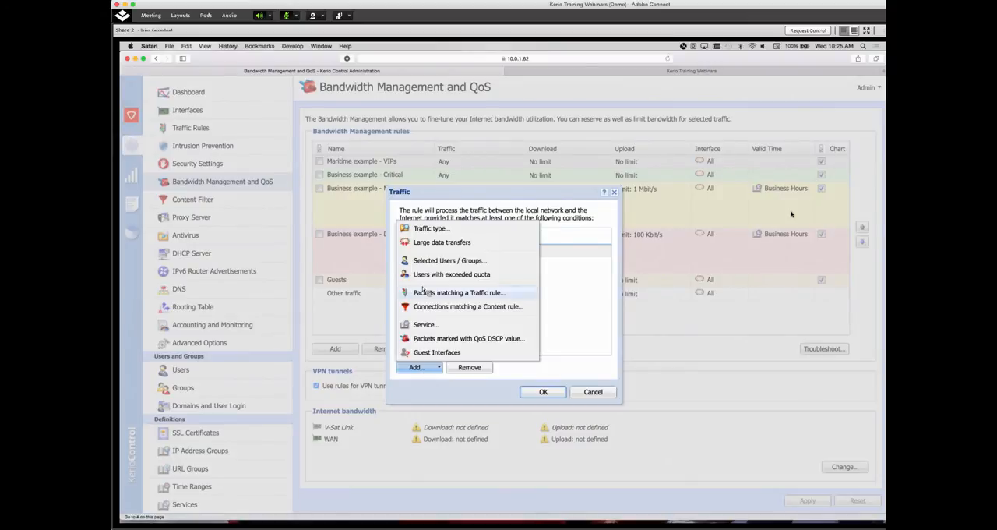
left_click(432, 229)
left_click(591, 347)
left_click(428, 366)
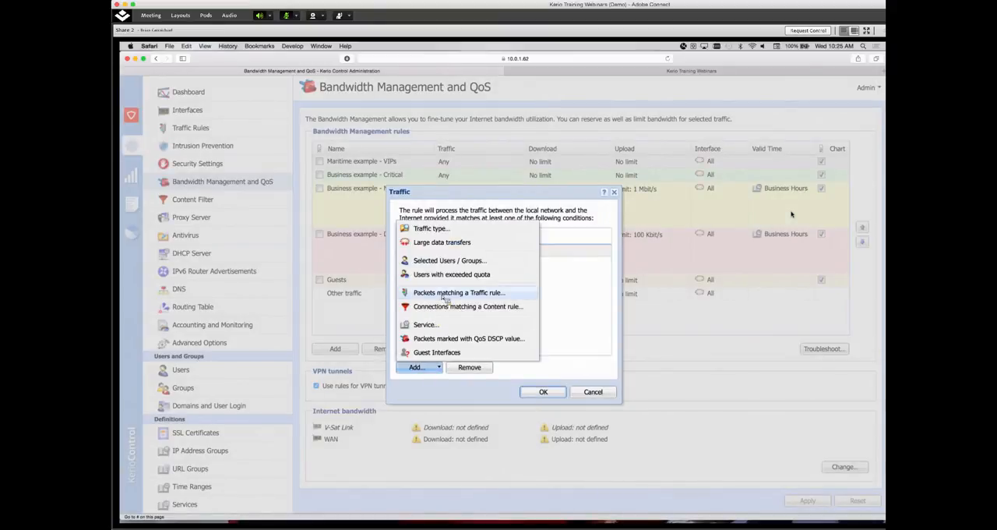
left_click(444, 296)
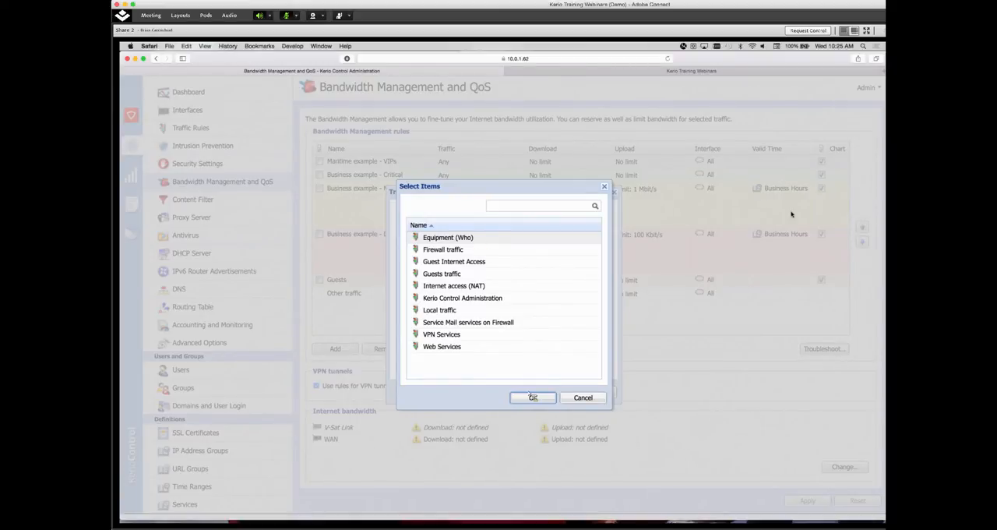
double_click(448, 238)
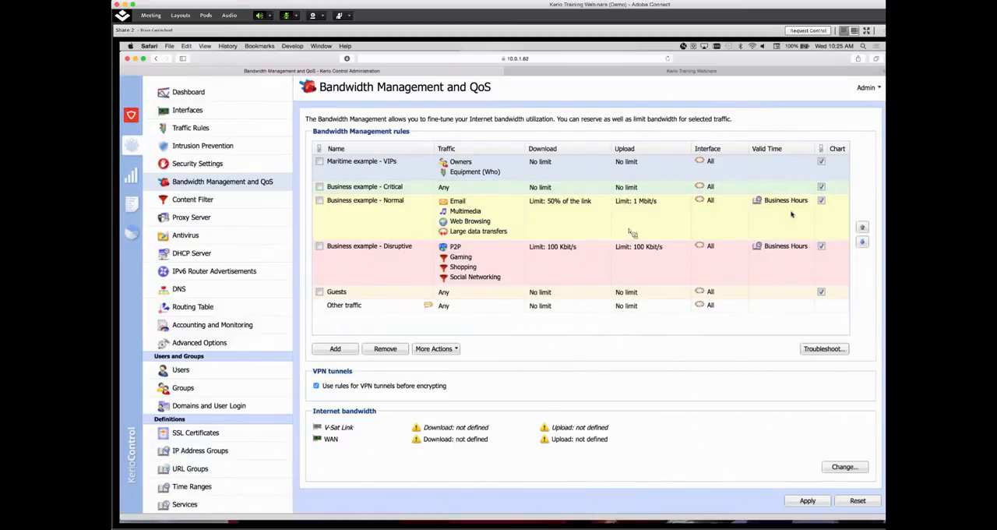
Reserve at least 512 Kbit/s of both download and upload bandwidth for the "Maritime example - VIPs" rule
double_click(558, 162)
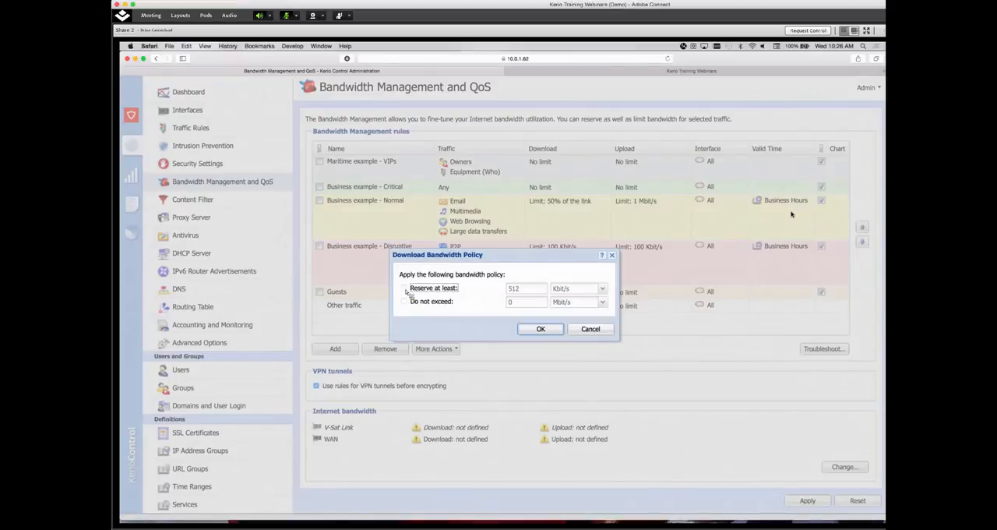
left_click(404, 289)
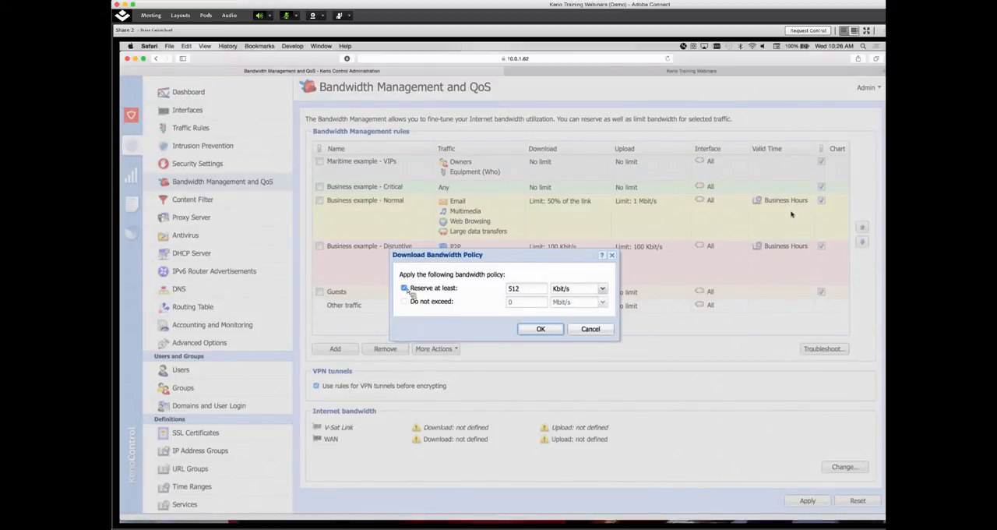
left_click(541, 330)
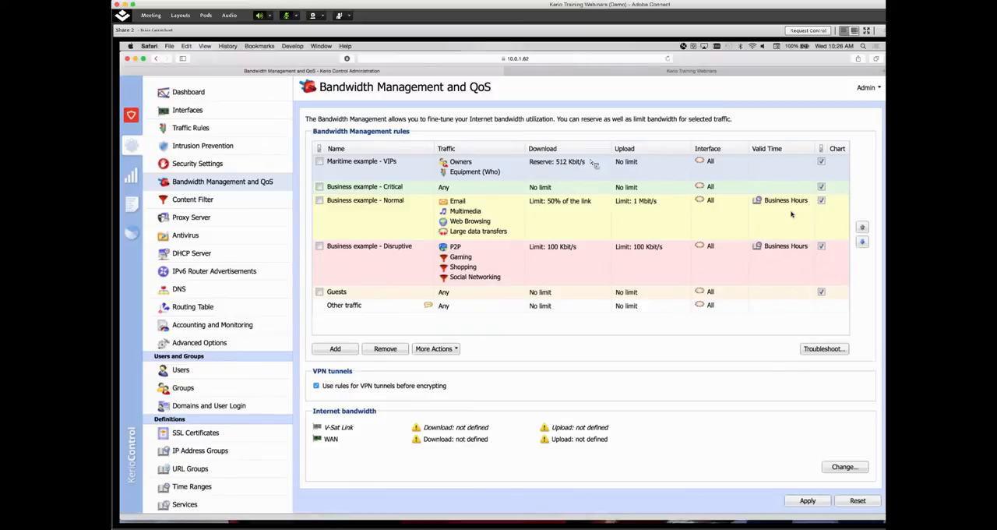
double_click(639, 165)
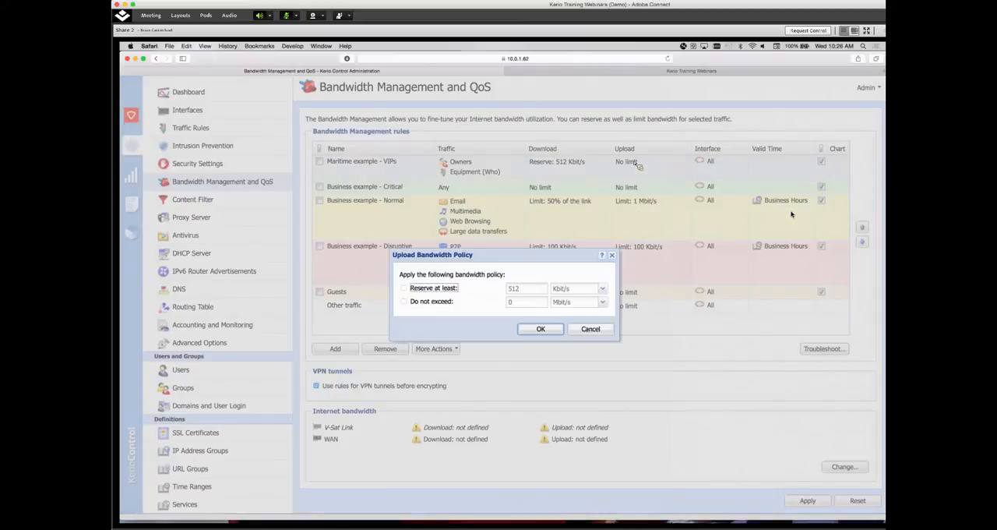
left_click(439, 290)
left_click(542, 330)
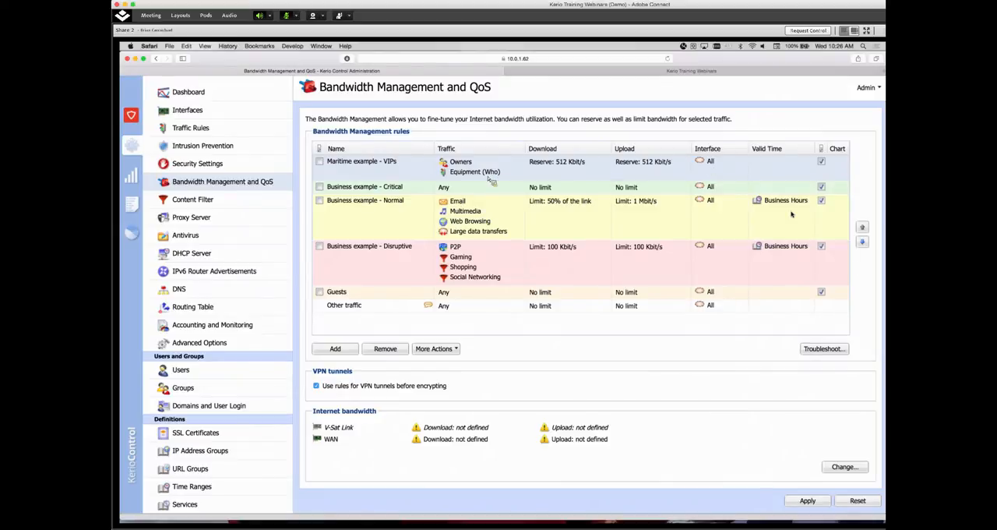
Restrict the "Maritime example - VIPs" policy to the V-Sat Link interface only
double_click(708, 170)
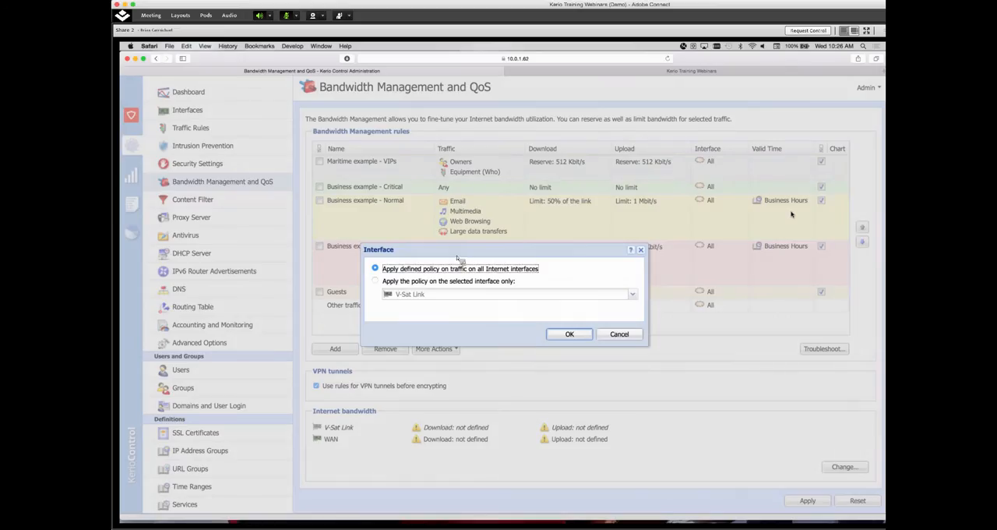
left_click(375, 281)
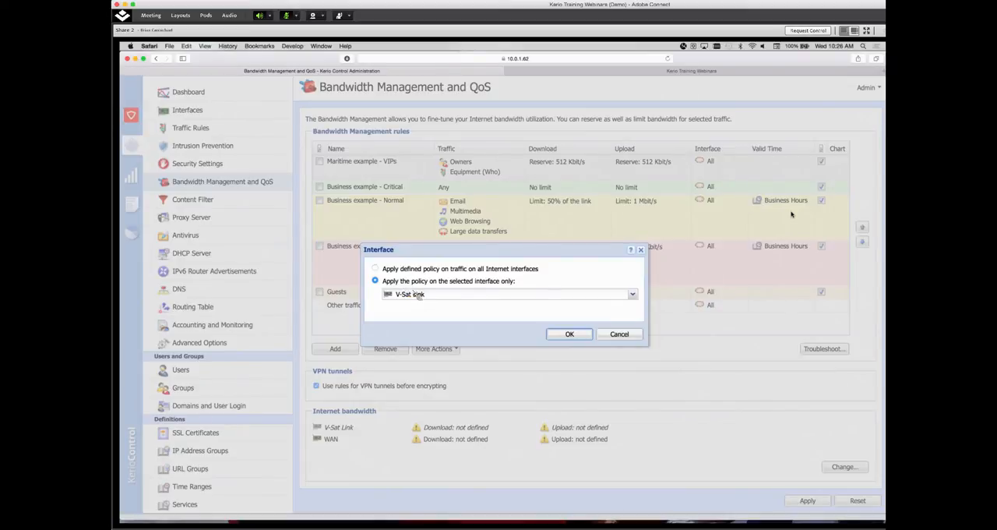
left_click(568, 334)
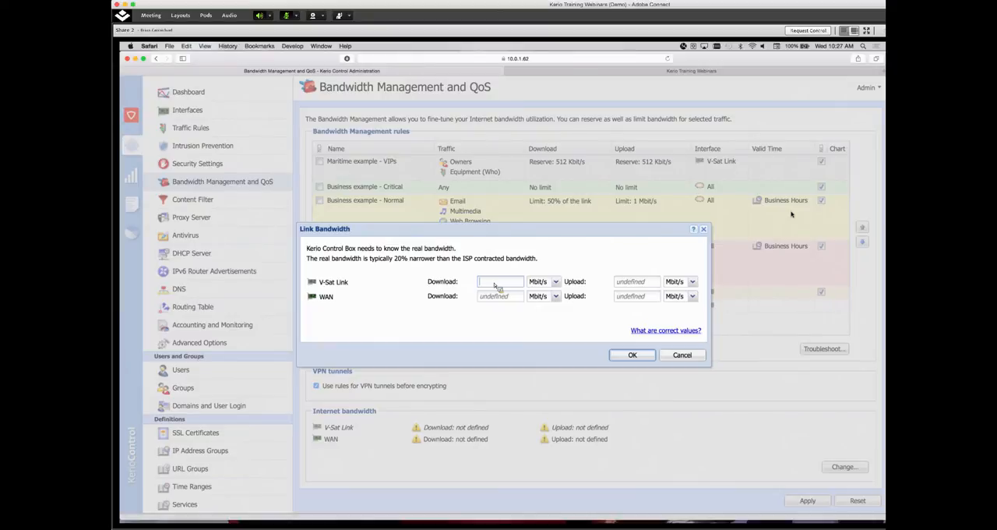
Set the link bandwidth to 1 Mbit/s download and upload for V-Sat Link and 10 Mbit/s each way for WAN, and apply the configuration
type("1")
left_click(621, 285)
type("1")
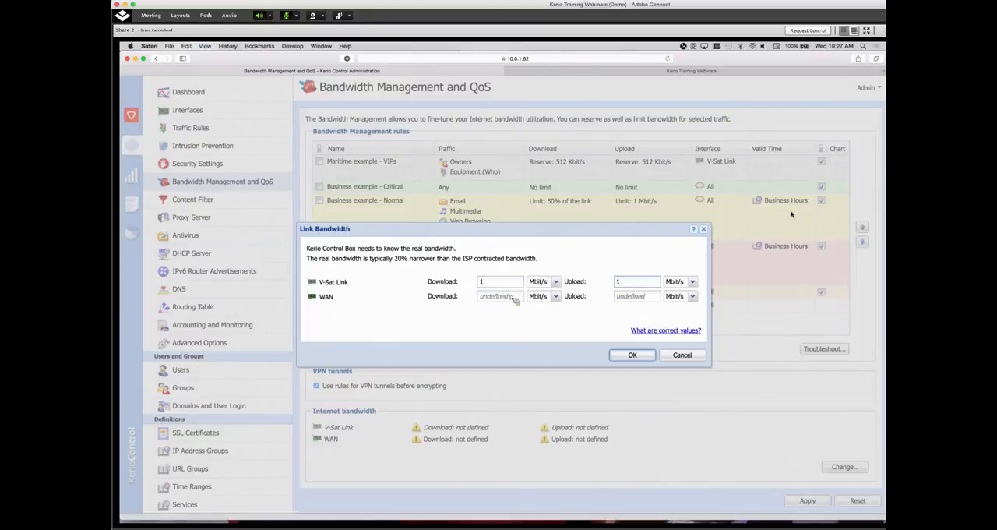
left_click(492, 298)
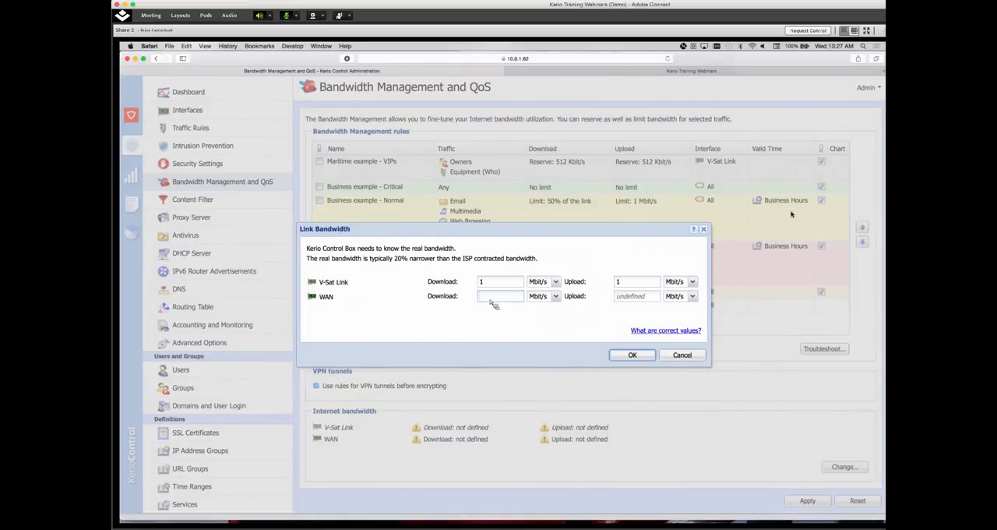
type("10")
left_click(620, 302)
type("10")
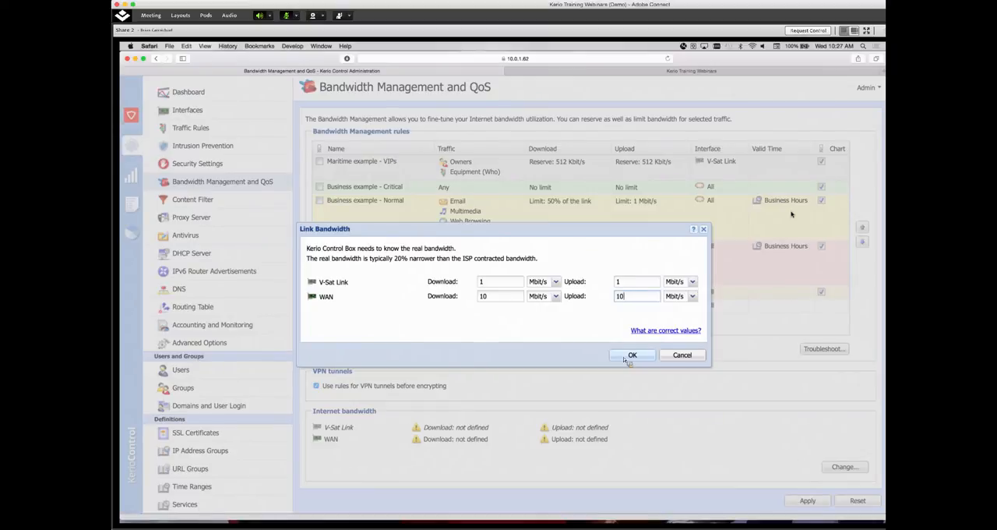
left_click(630, 357)
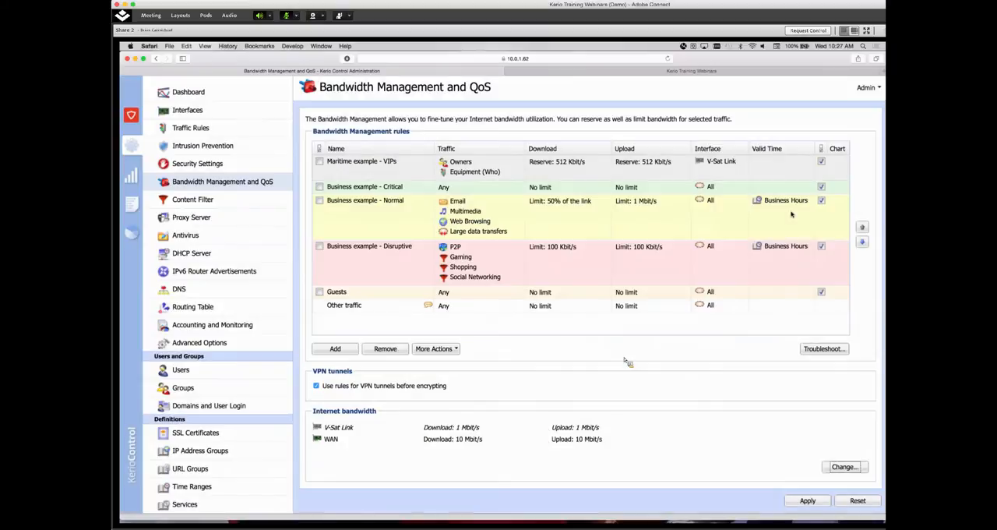
left_click(807, 500)
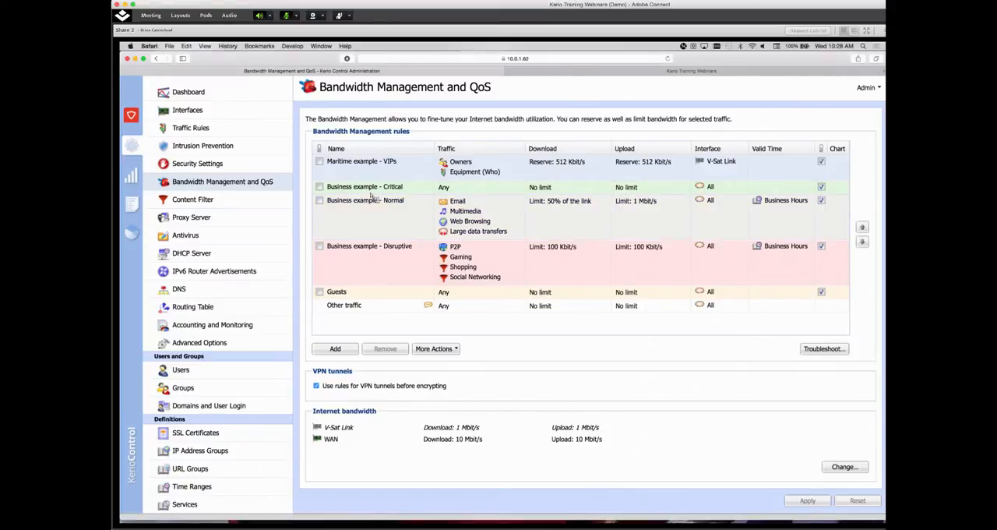
Add the SIP VoIP traffic type as a condition of the "Business example - Critical" rule
left_click(439, 196)
left_click(462, 260)
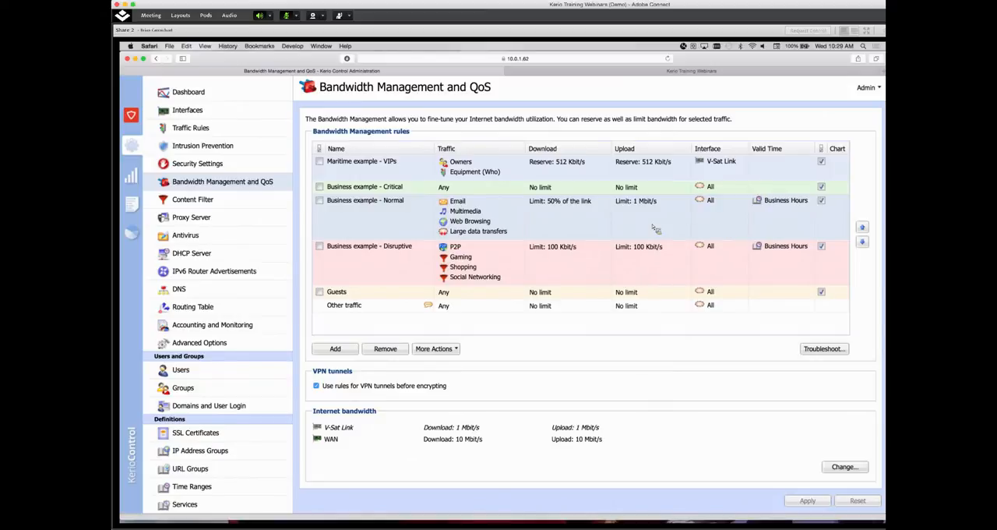
double_click(459, 193)
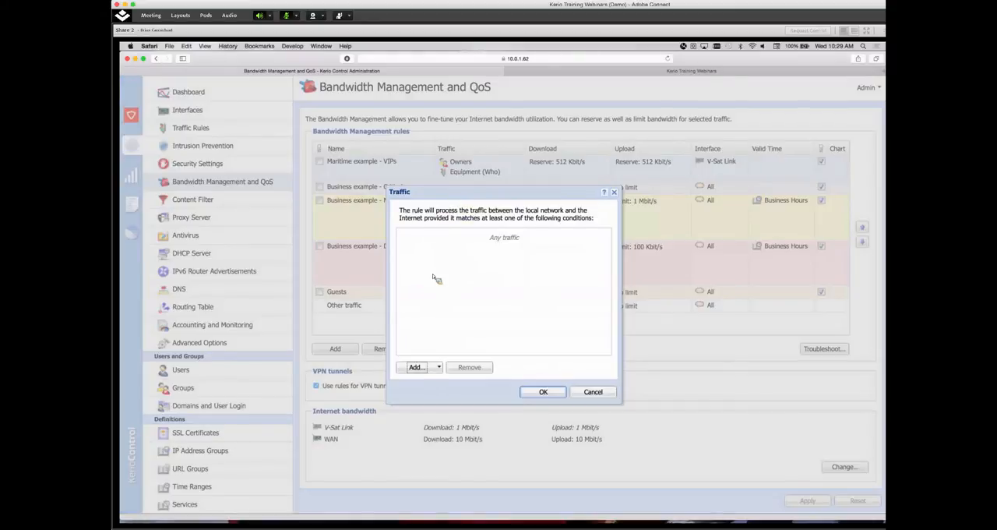
left_click(420, 367)
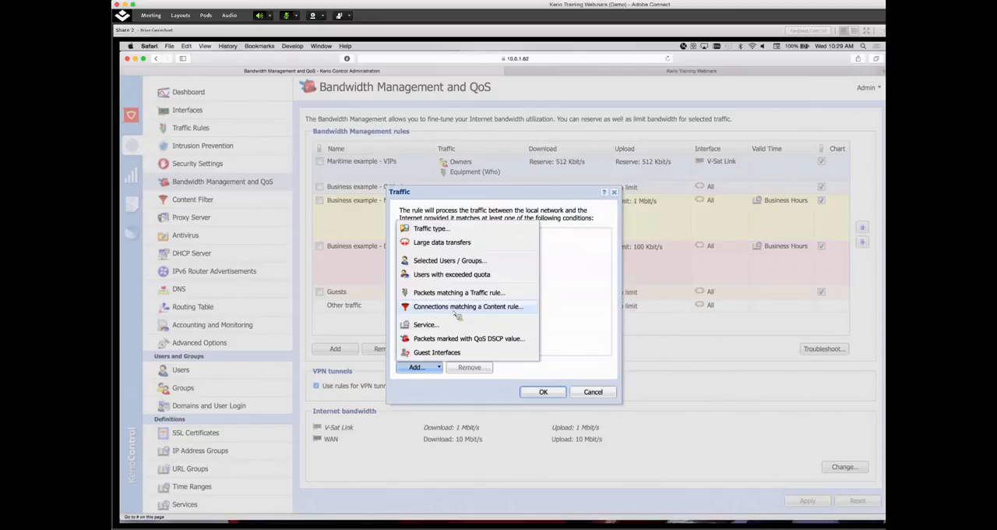
left_click(437, 231)
left_click(475, 259)
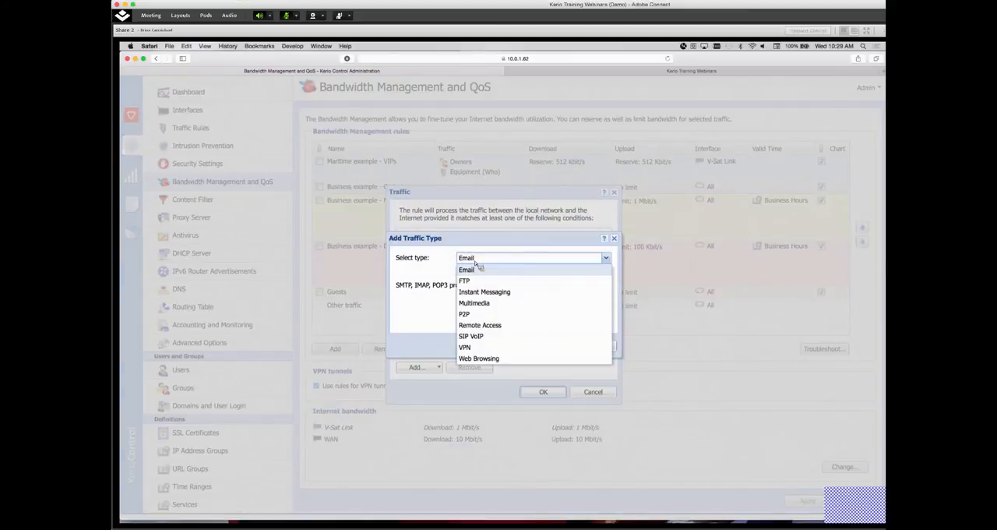
left_click(477, 337)
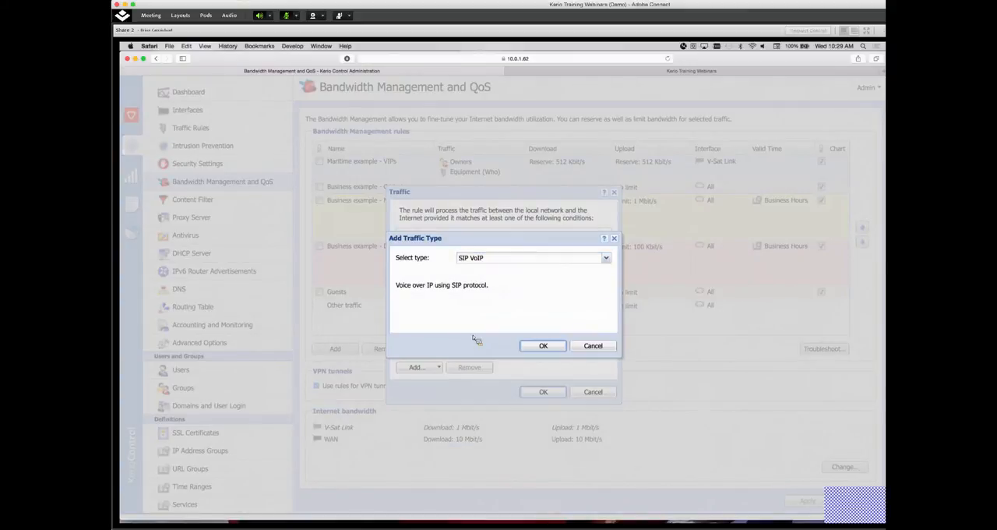
left_click(543, 346)
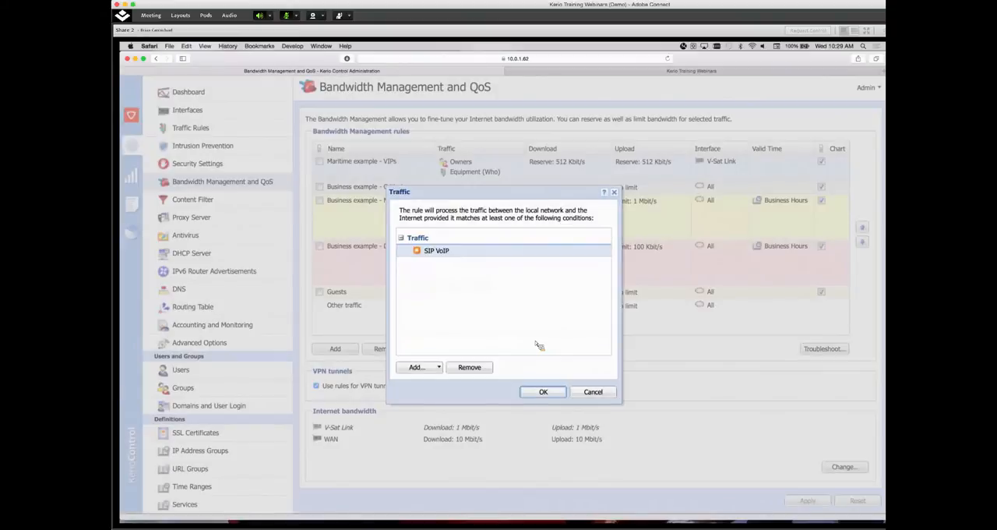
Add the Remote Access traffic type as another condition of the "Business example - Critical" rule
left_click(425, 371)
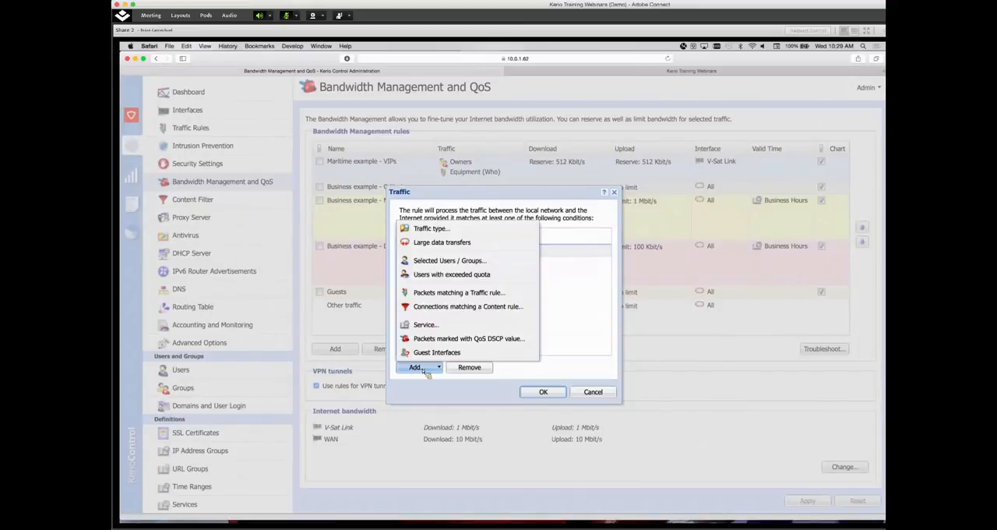
left_click(433, 229)
left_click(479, 261)
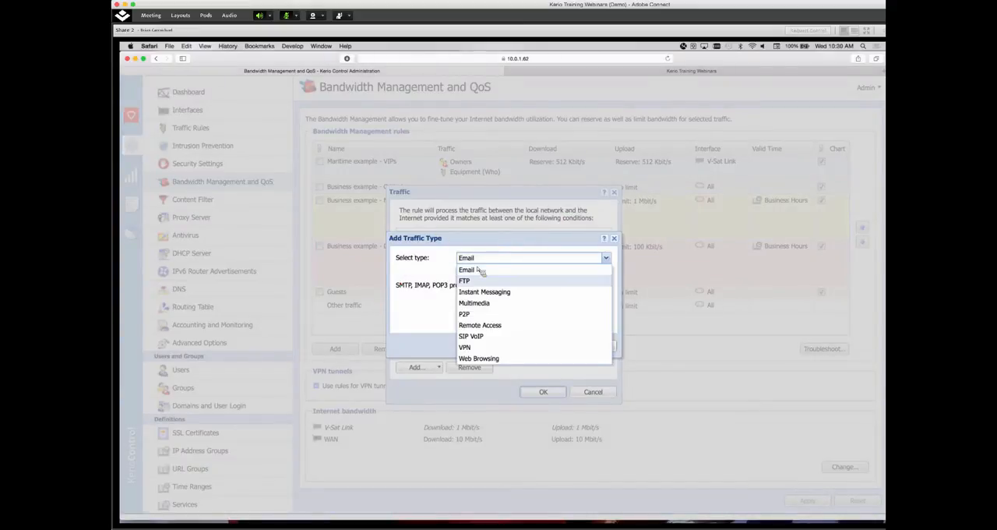
left_click(480, 327)
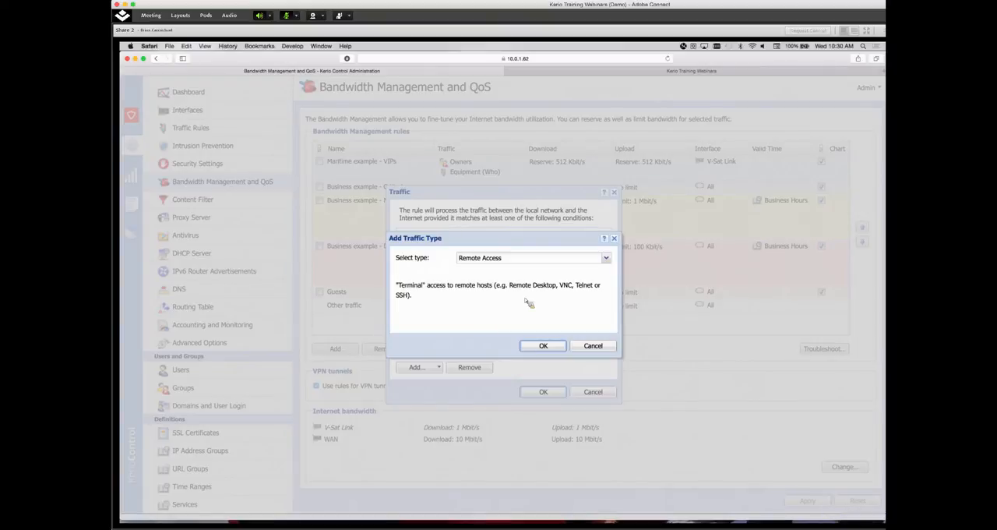
left_click(544, 347)
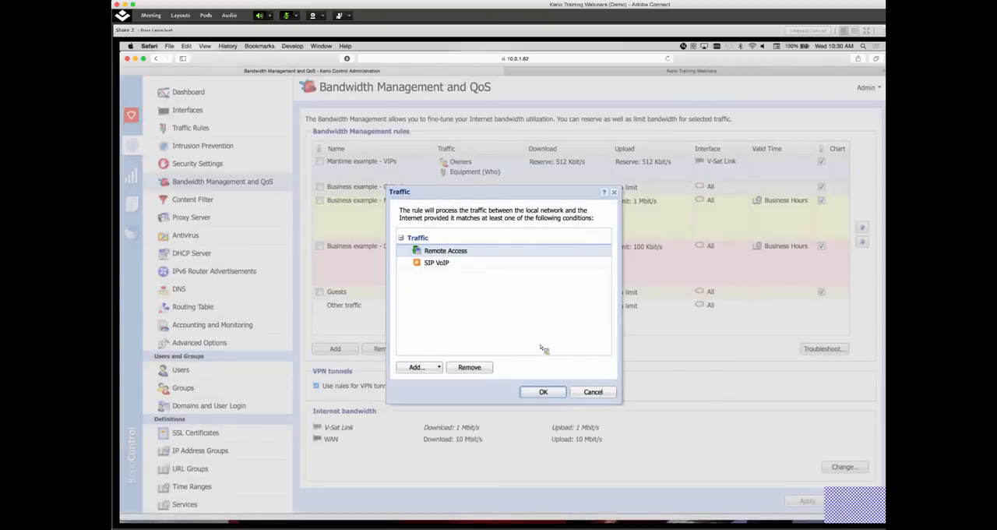
Add the VPN traffic type to the conditions of the "Business example - Critical" rule
left_click(426, 369)
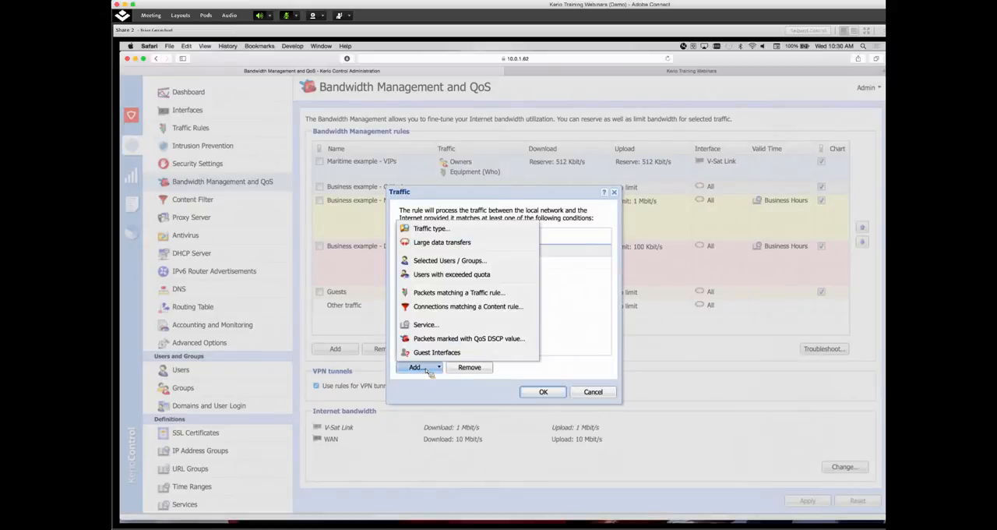
left_click(433, 230)
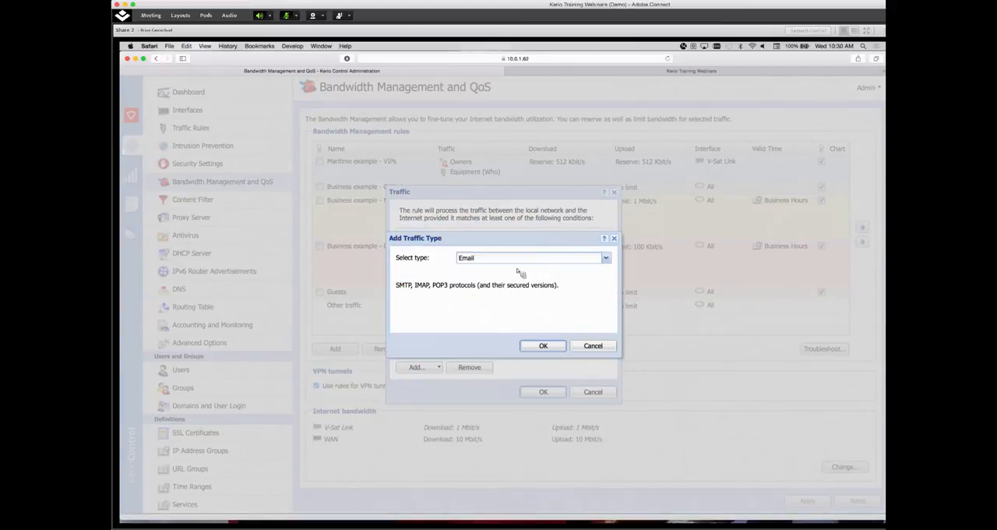
left_click(489, 258)
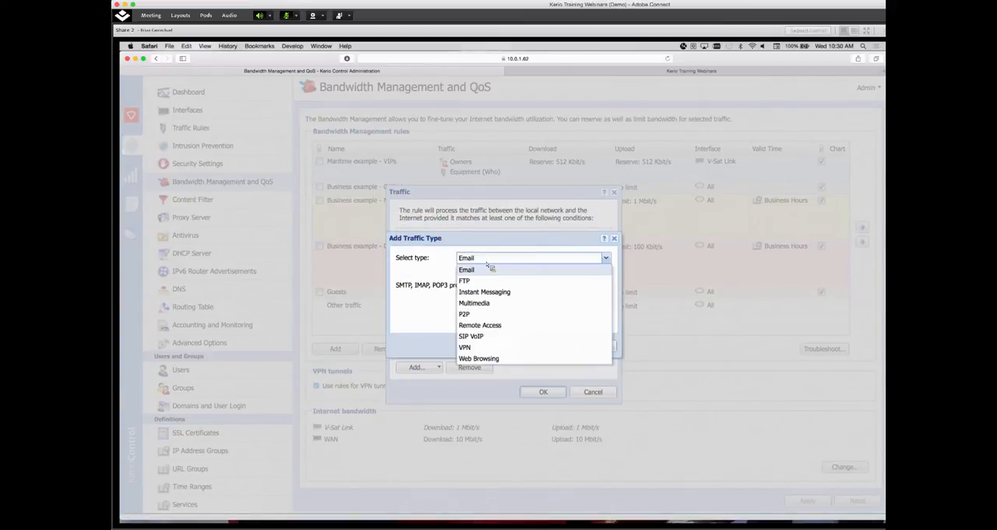
left_click(472, 348)
left_click(539, 348)
Add the Instant Messaging traffic type to the "Business example - Critical" rule and accept its traffic conditions
left_click(432, 367)
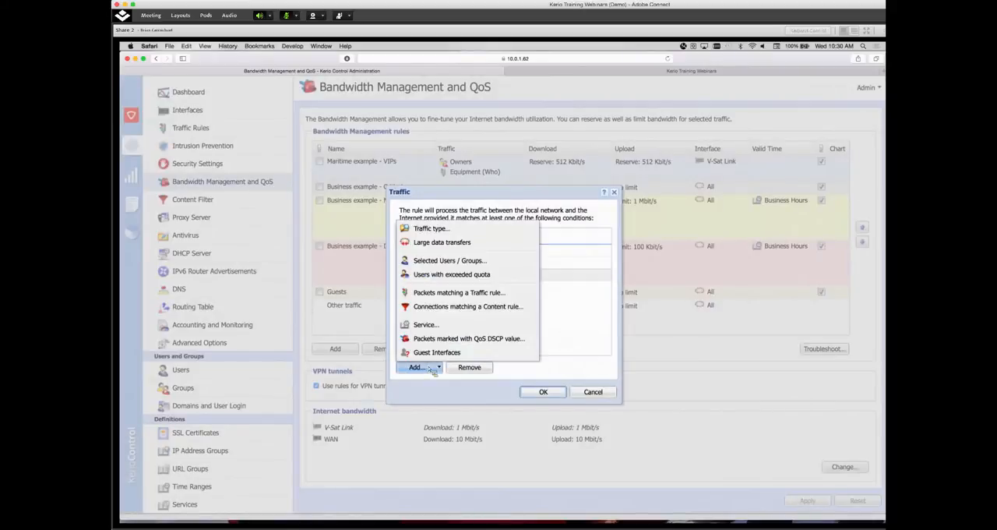
left_click(465, 234)
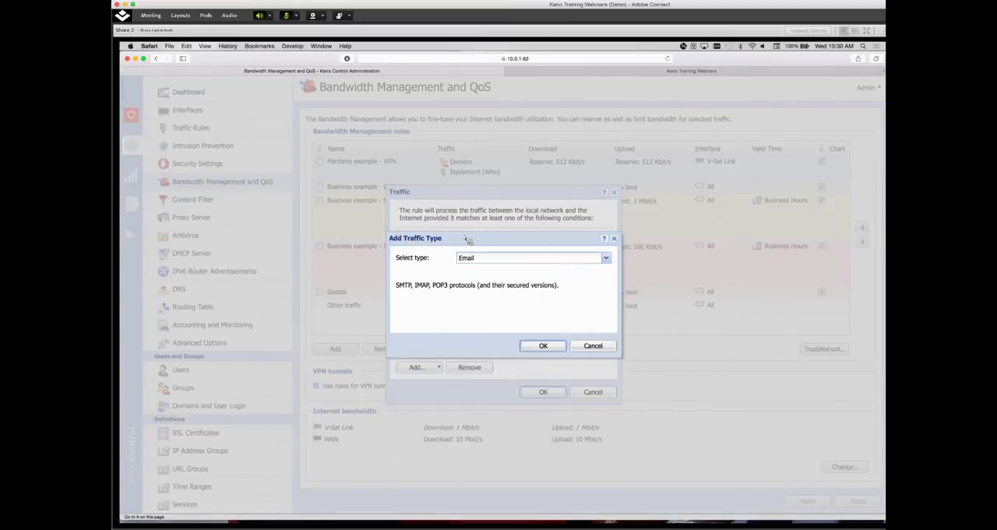
left_click(483, 257)
left_click(483, 292)
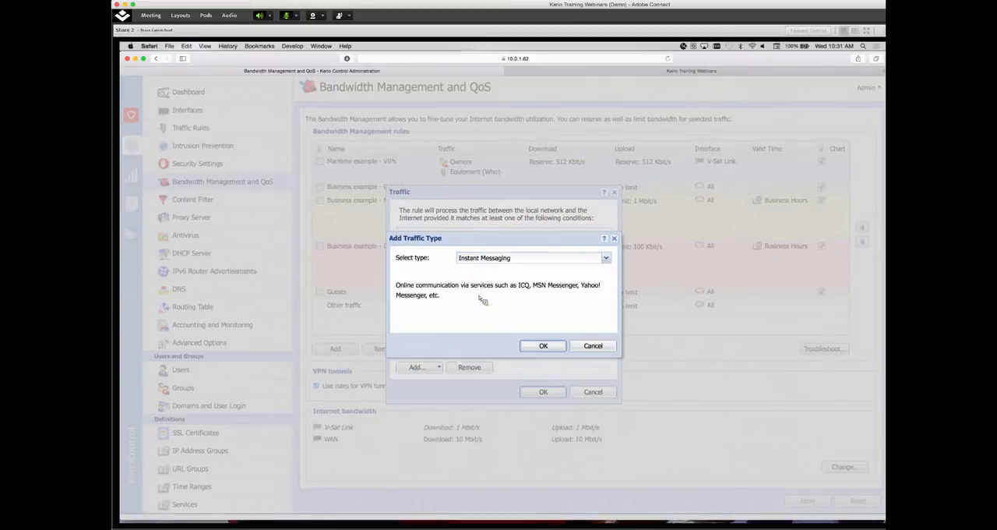
left_click(541, 346)
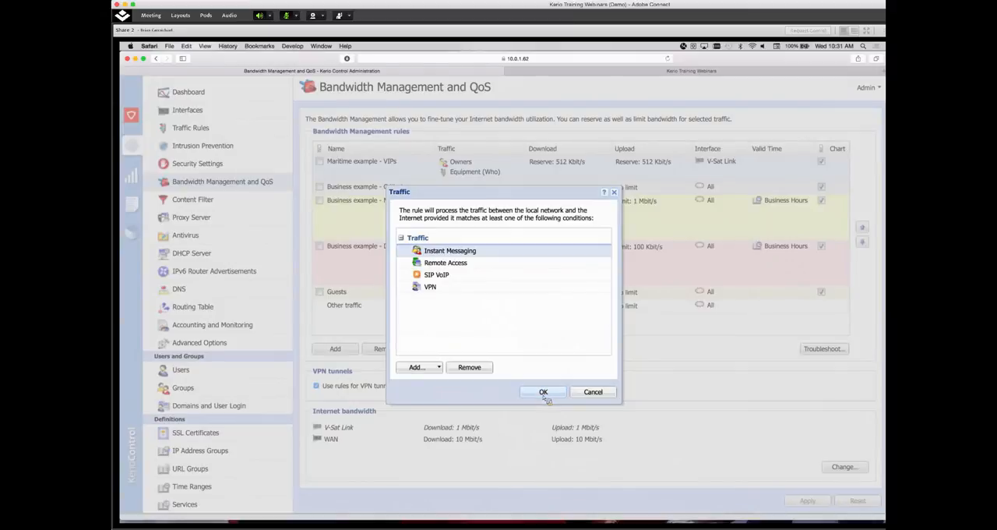
left_click(546, 392)
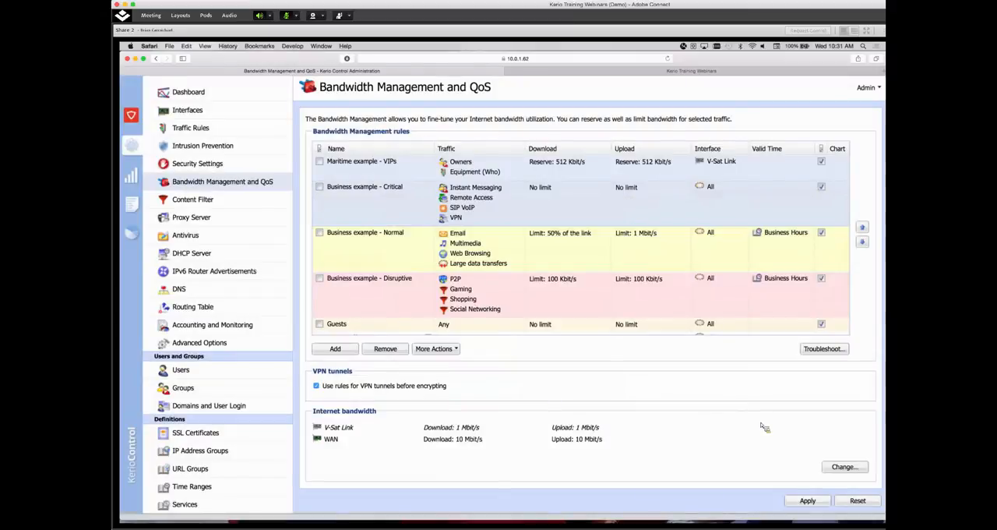
Reserve at least 10% of the link for both download and upload in the "Business example - Critical" rule and apply the configuration
double_click(556, 220)
left_click(403, 287)
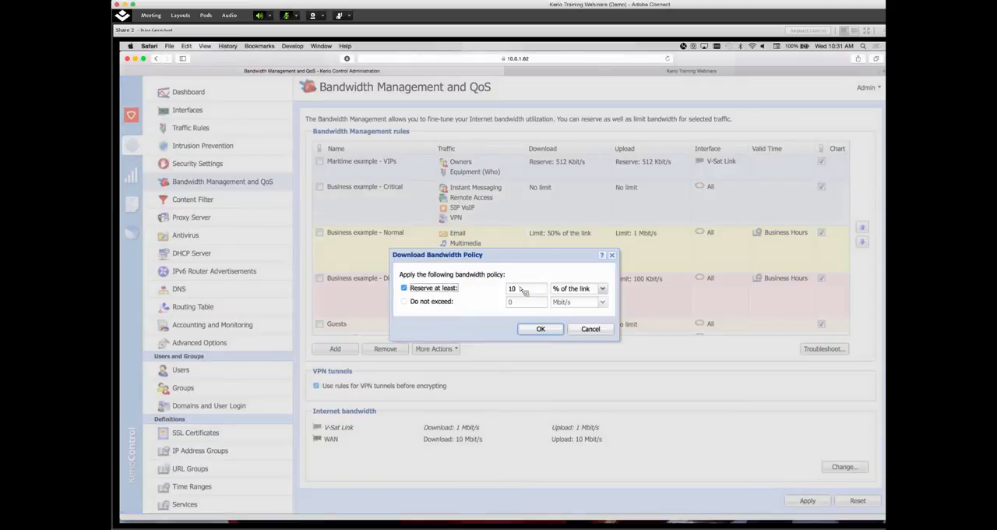
left_click(541, 329)
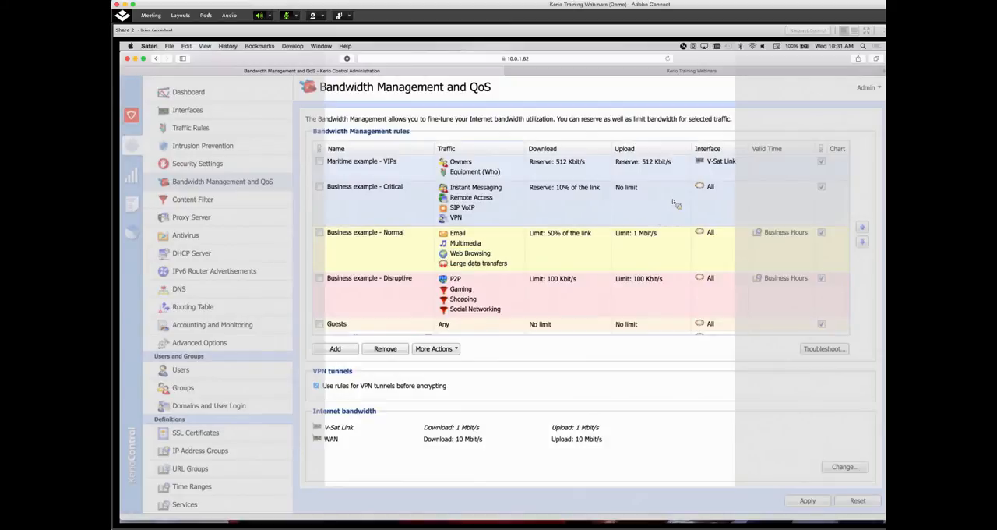
double_click(610, 220)
left_click(403, 287)
left_click(540, 328)
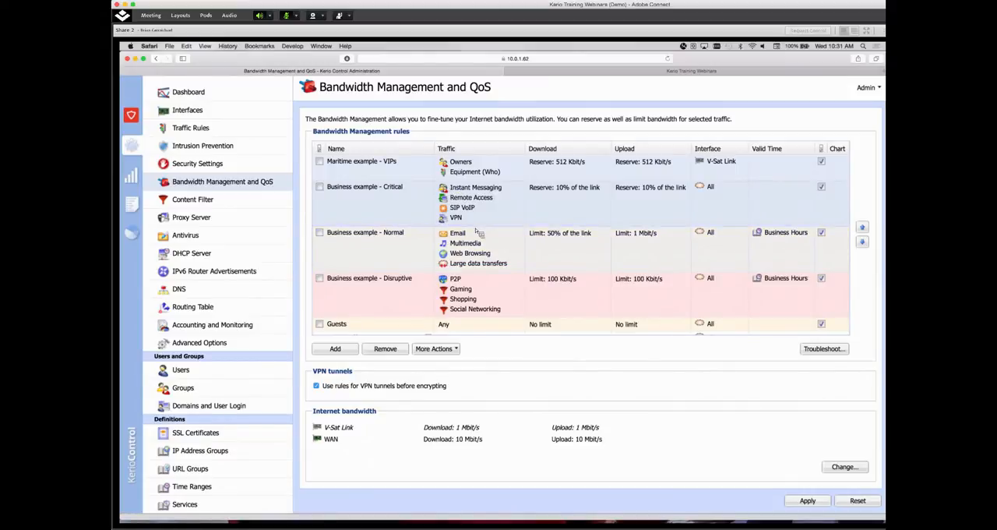
left_click(807, 501)
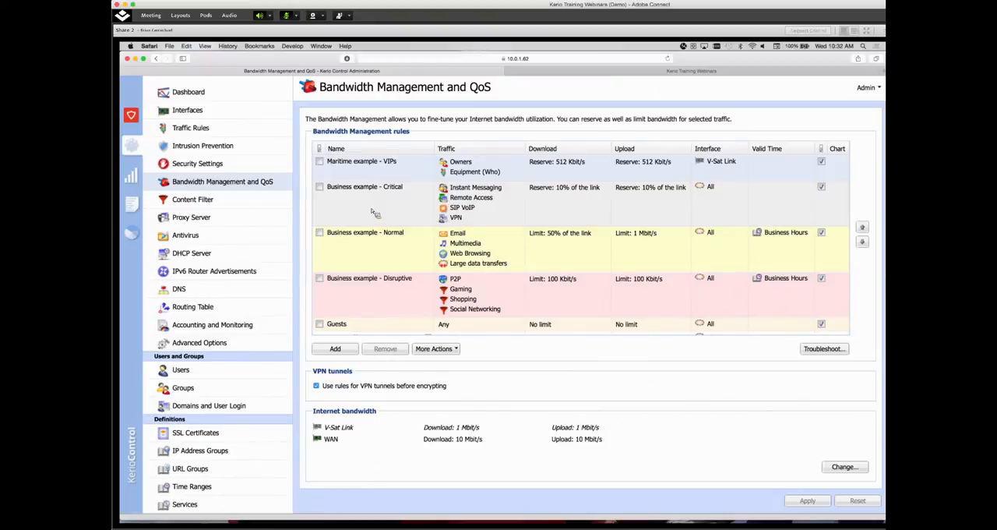
Examine the current activity and connections of the active host at 10.10.11.14
left_click(132, 176)
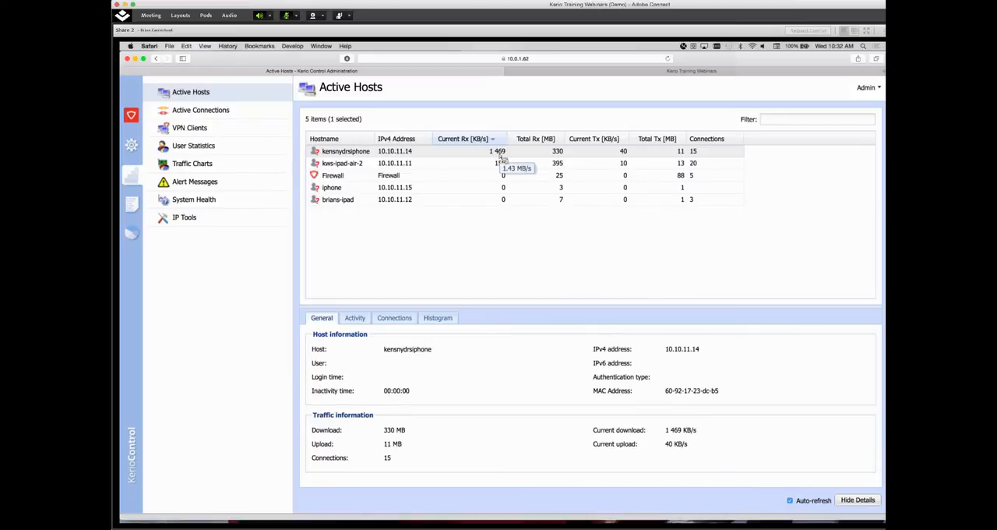
left_click(443, 165)
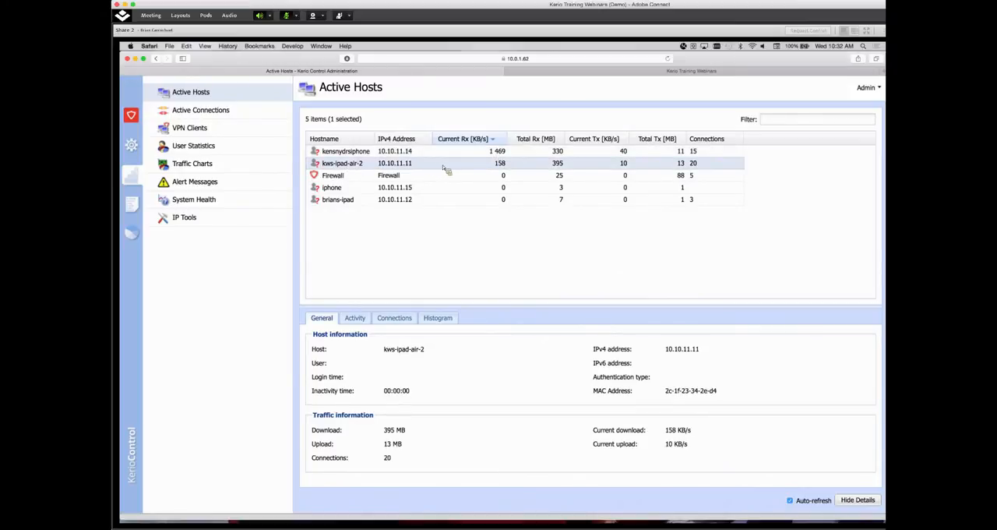
left_click(363, 154)
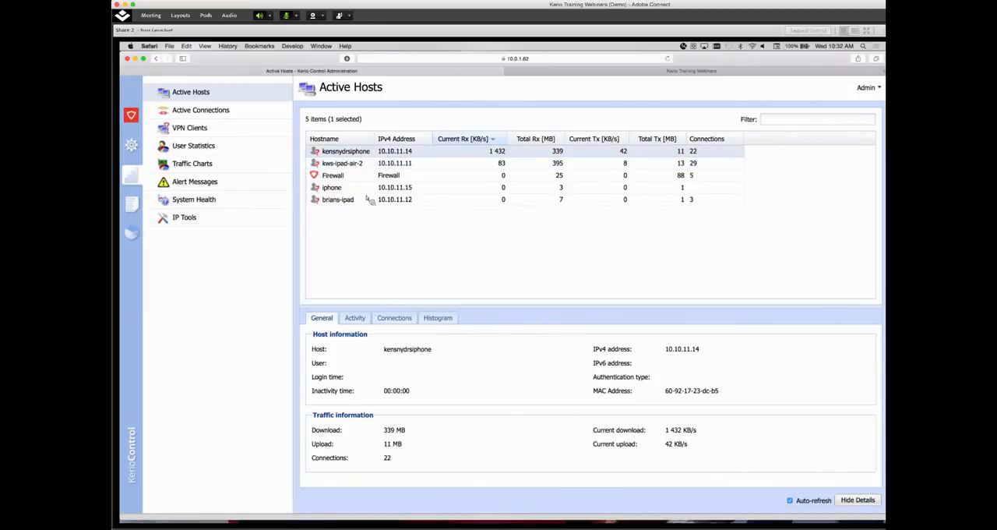
left_click(356, 325)
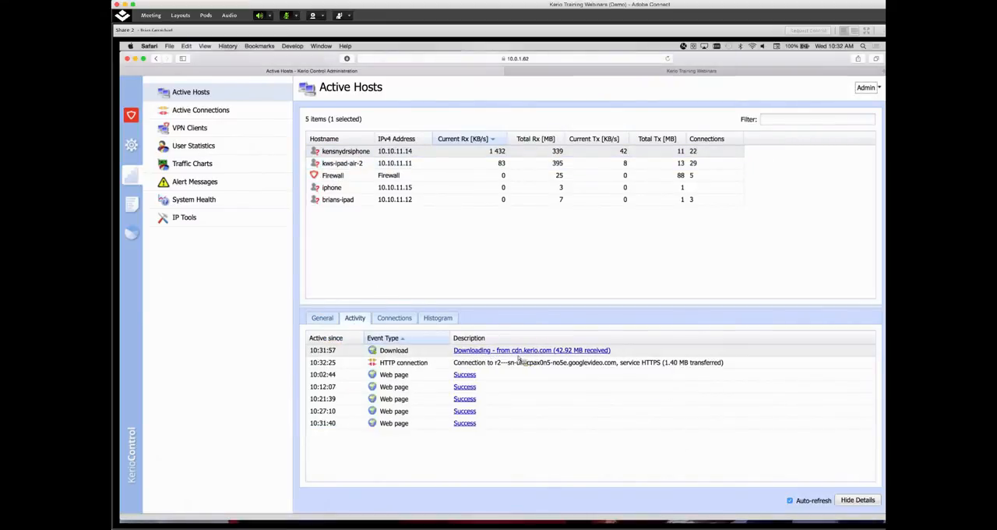
mouse_move(525, 354)
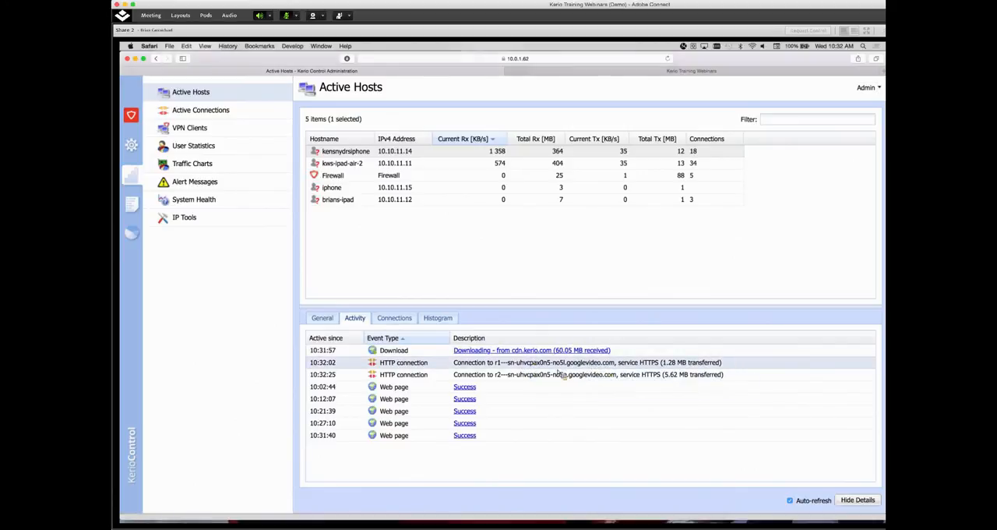
left_click(401, 321)
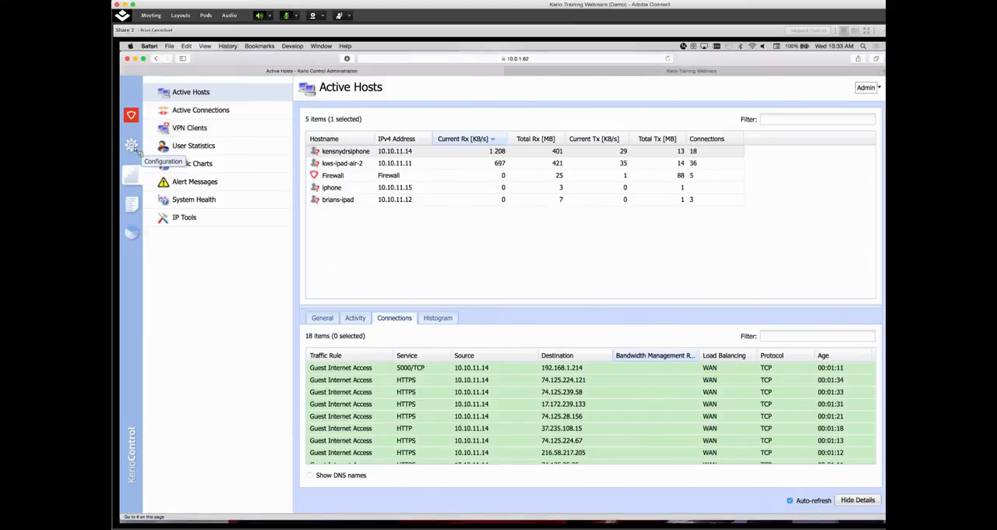
Enable the Guests bandwidth management rule and set its traffic condition to Guest Interfaces
left_click(133, 147)
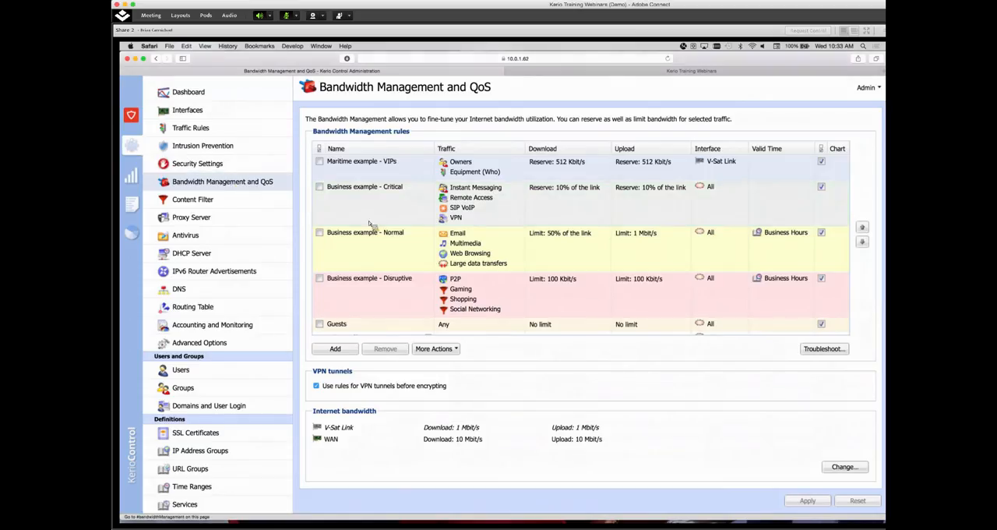
left_click(319, 324)
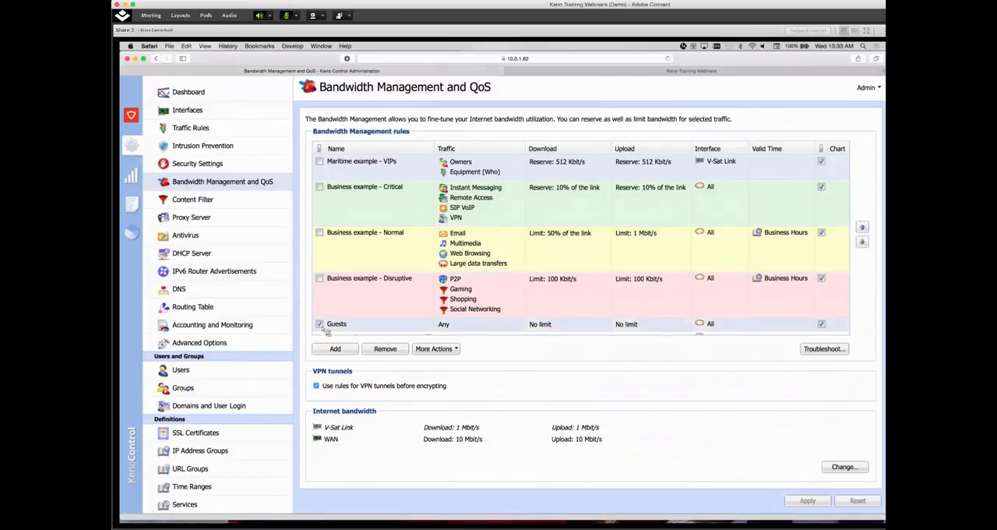
double_click(458, 331)
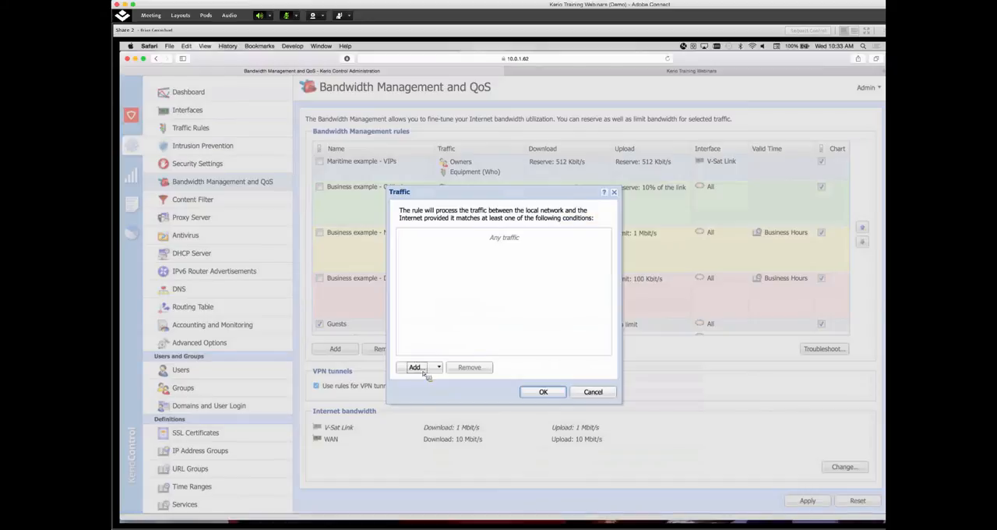
left_click(417, 367)
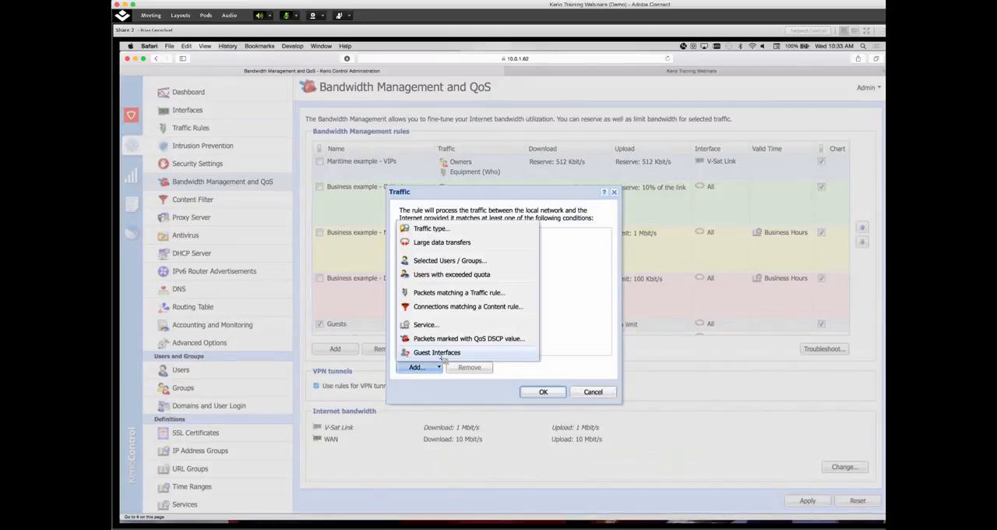
left_click(469, 354)
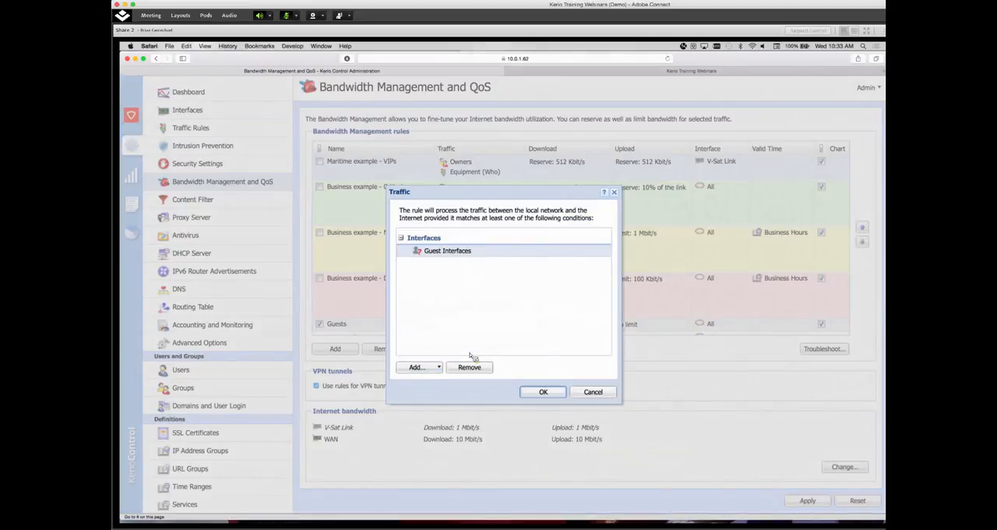
left_click(544, 392)
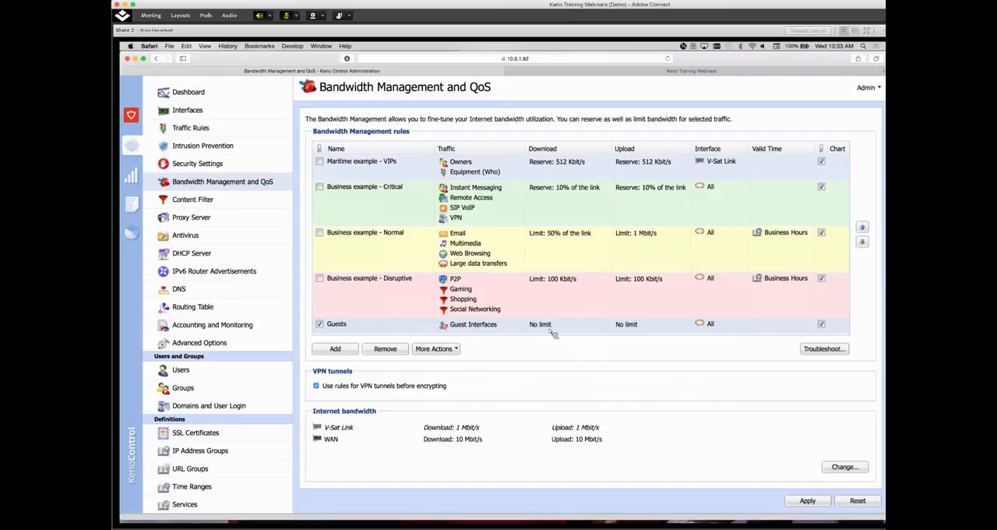
Limit the Guests rule to at most 50% of the link for both download and upload, and apply the configuration
double_click(557, 330)
left_click(436, 301)
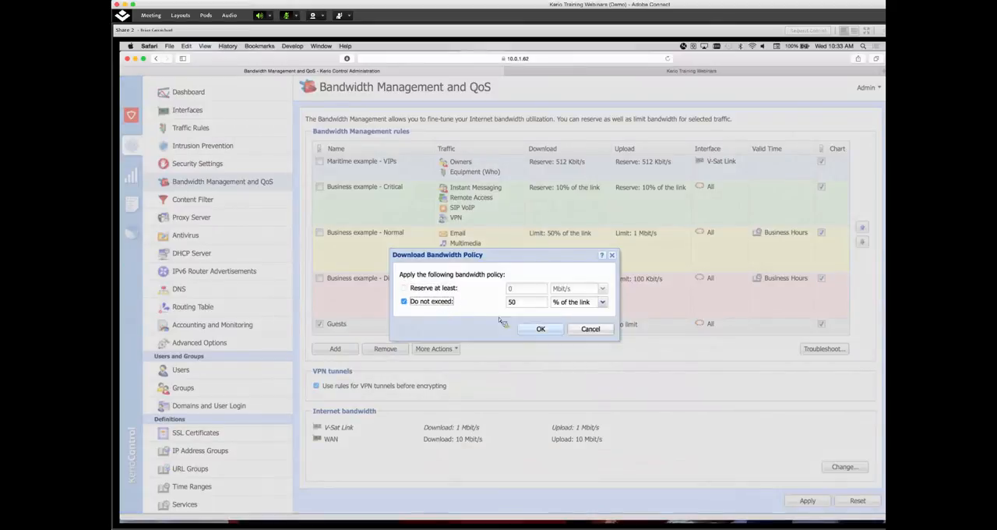
left_click(540, 330)
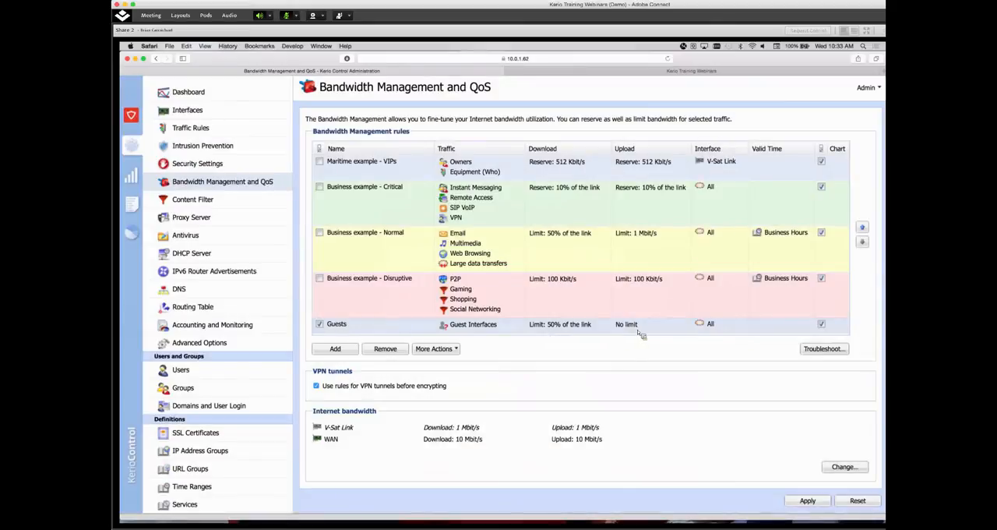
double_click(638, 327)
left_click(436, 302)
left_click(540, 330)
left_click(805, 503)
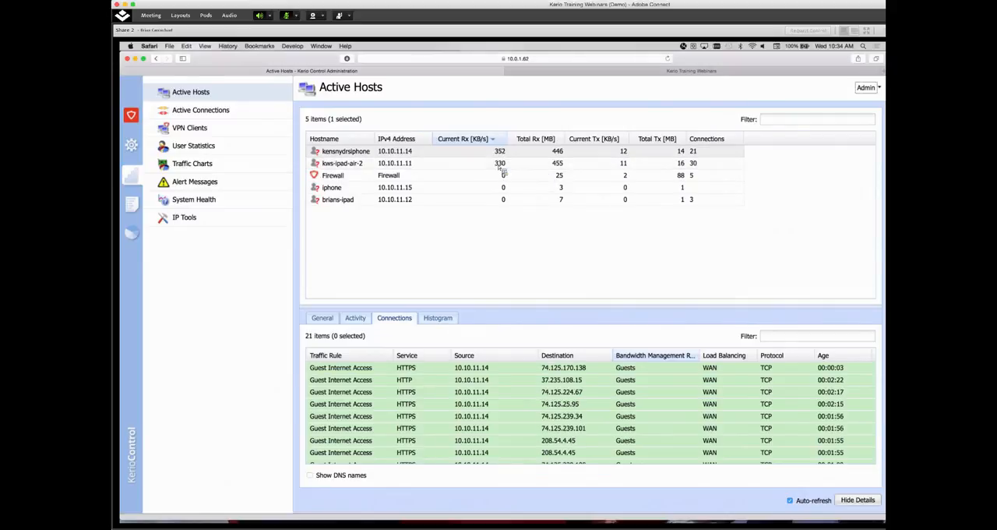
Check which bandwidth management rule handles the connections of host 10.10.11.14, and return to the Bandwidth Management and QoS rules
left_click(634, 367)
left_click(637, 406)
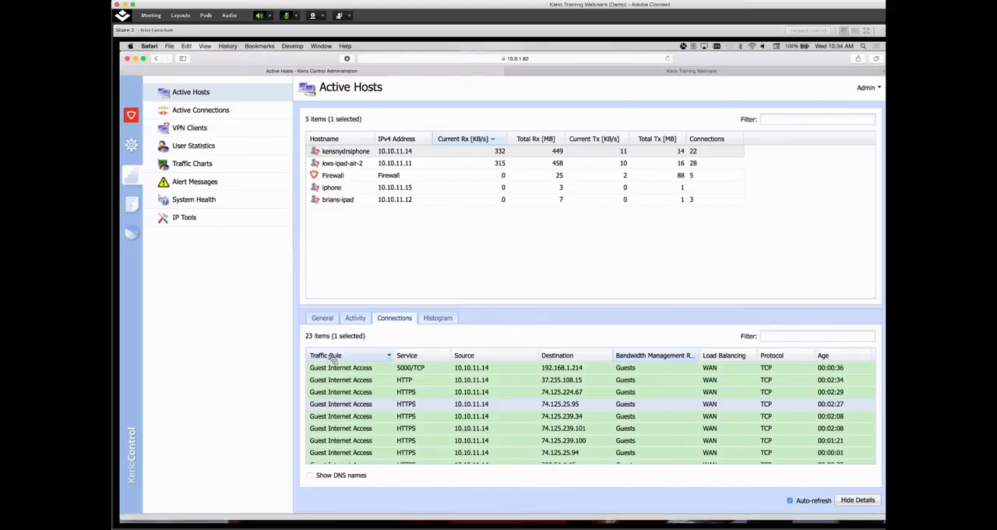
left_click(134, 148)
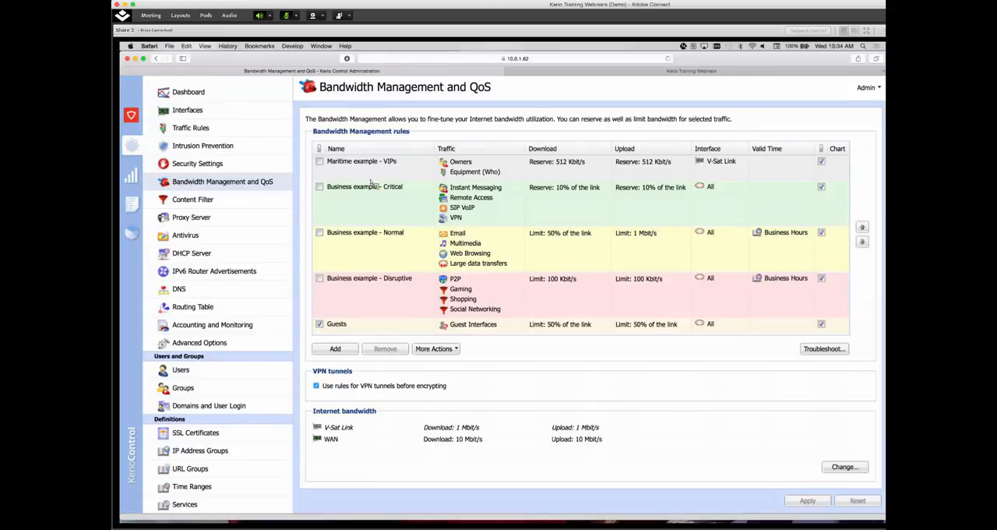
left_click(417, 173)
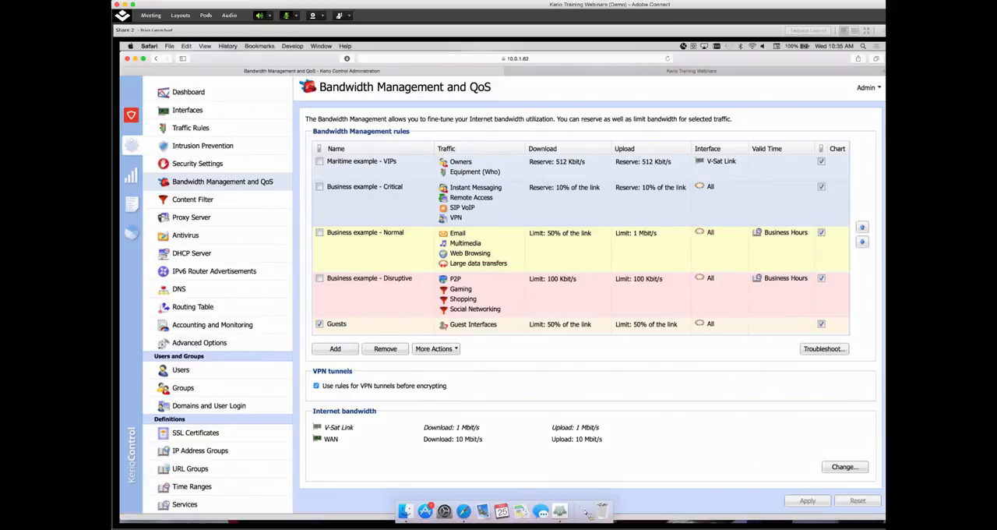
Switch to Adobe Connect and change the meeting from the Demo layout to the Presentation layout
left_click(878, 497)
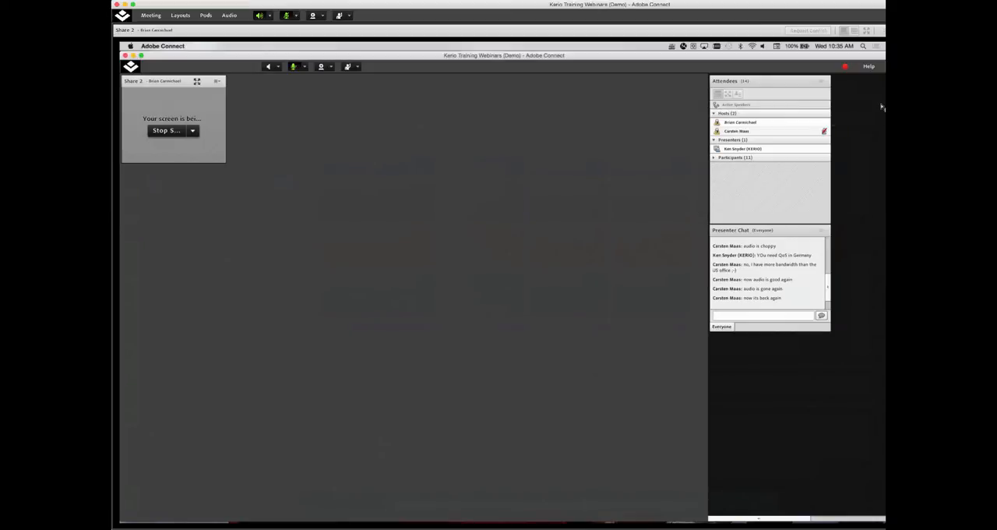
left_click(882, 107)
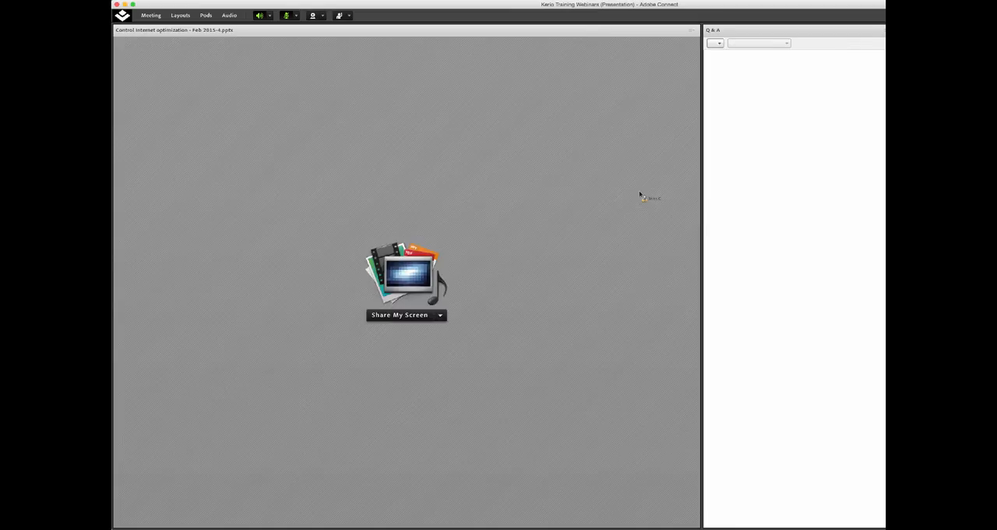